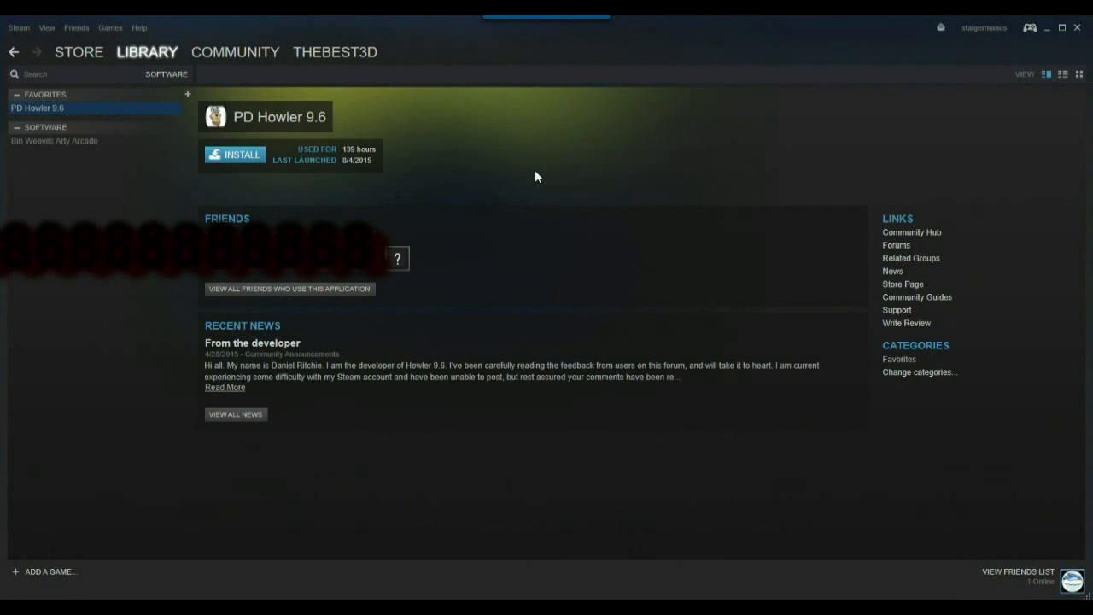
Install PD Howler 9.6 under C:\Program Files (x86)\Steam with start menu and desktop shortcuts.
left_click(242, 159)
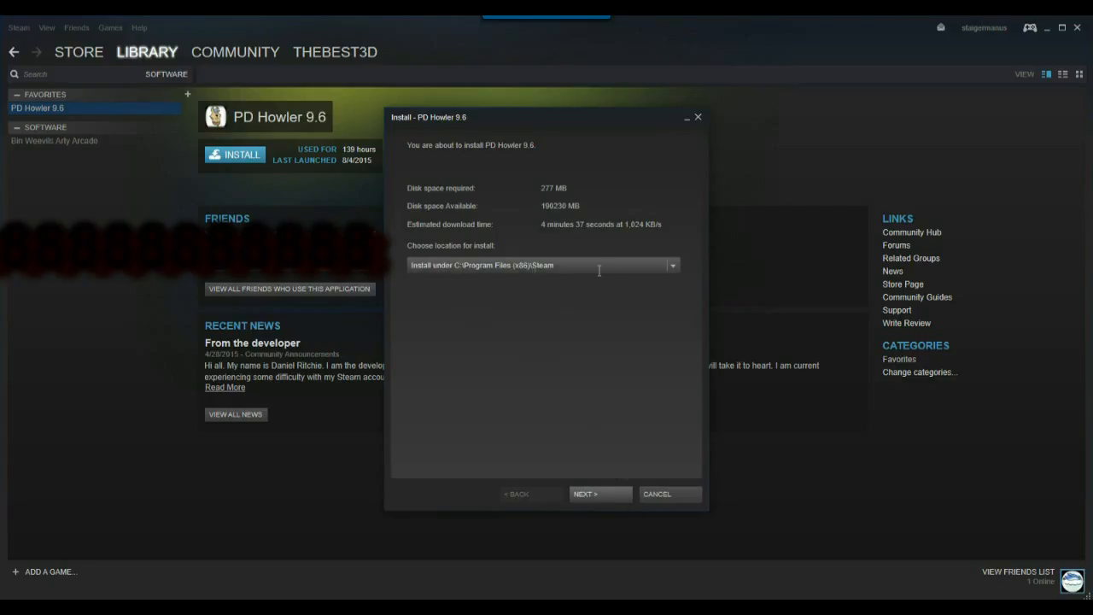
left_click(614, 488)
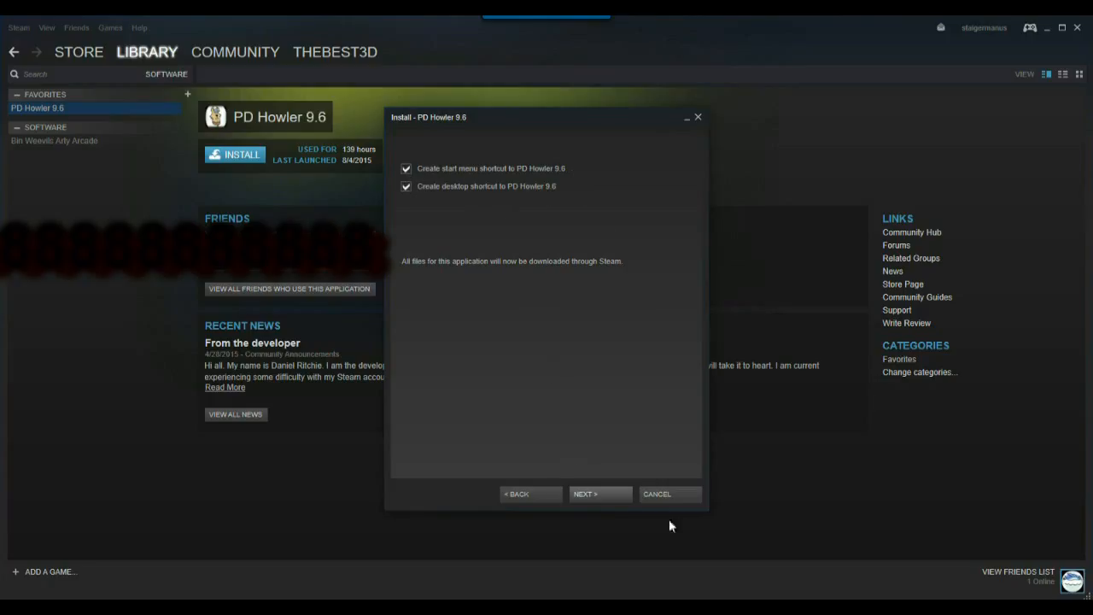
left_click(599, 494)
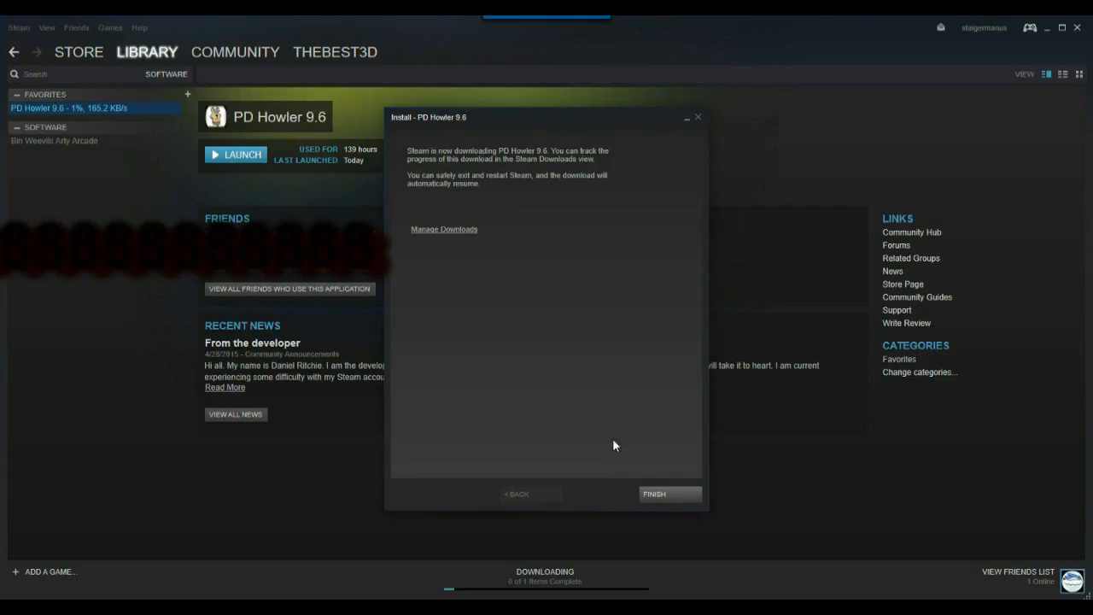
left_click(677, 498)
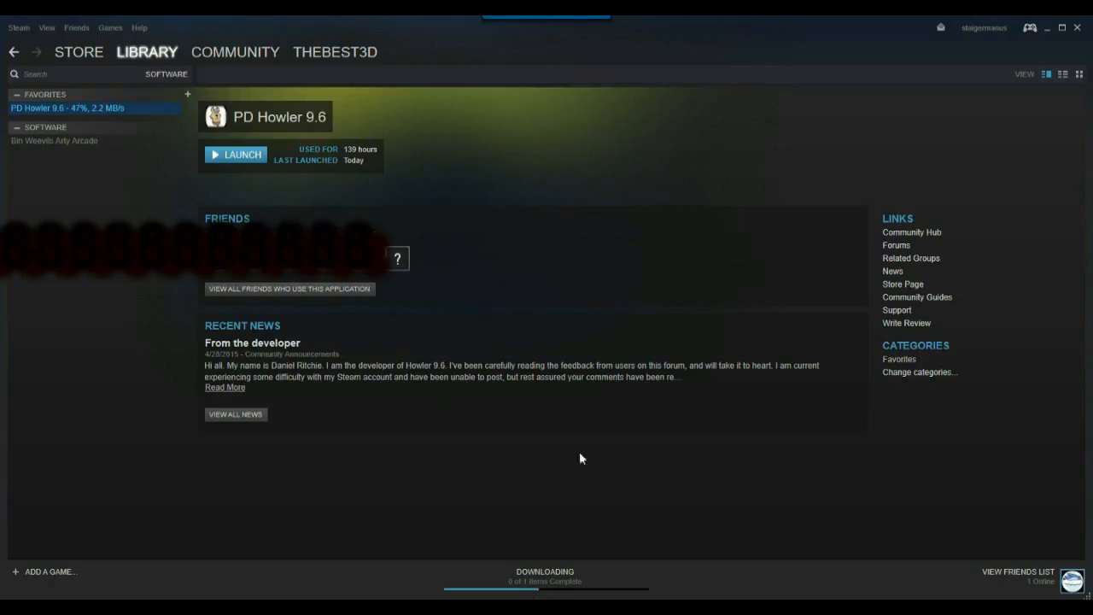
Open the Steam community discussions page.
mouse_move(259, 64)
left_click(227, 84)
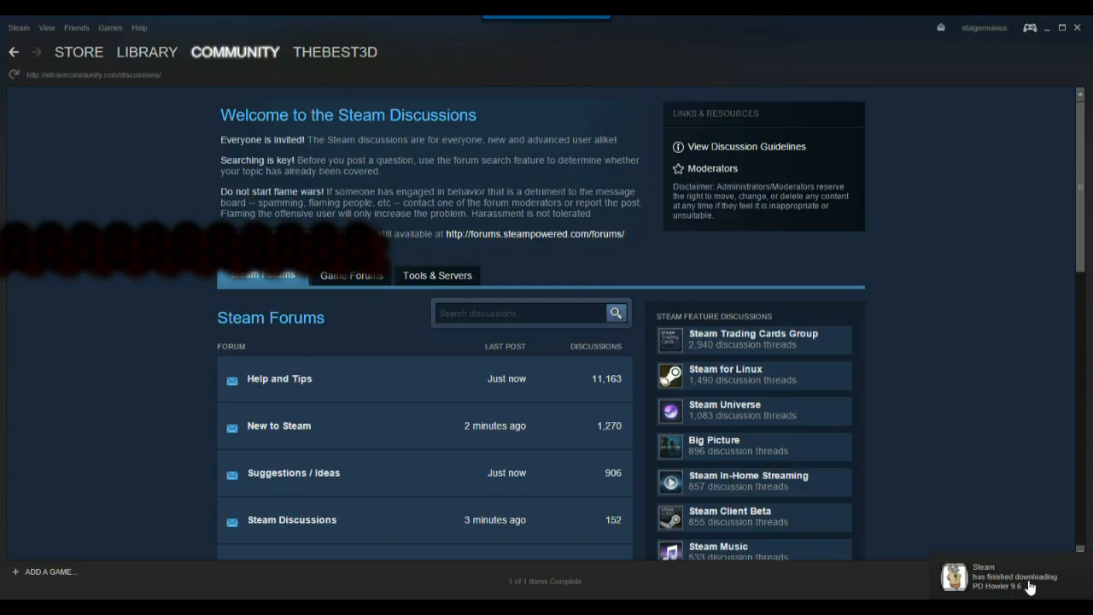
Return to the software section of the Steam library and launch PD Howler 9.6.
mouse_move(157, 64)
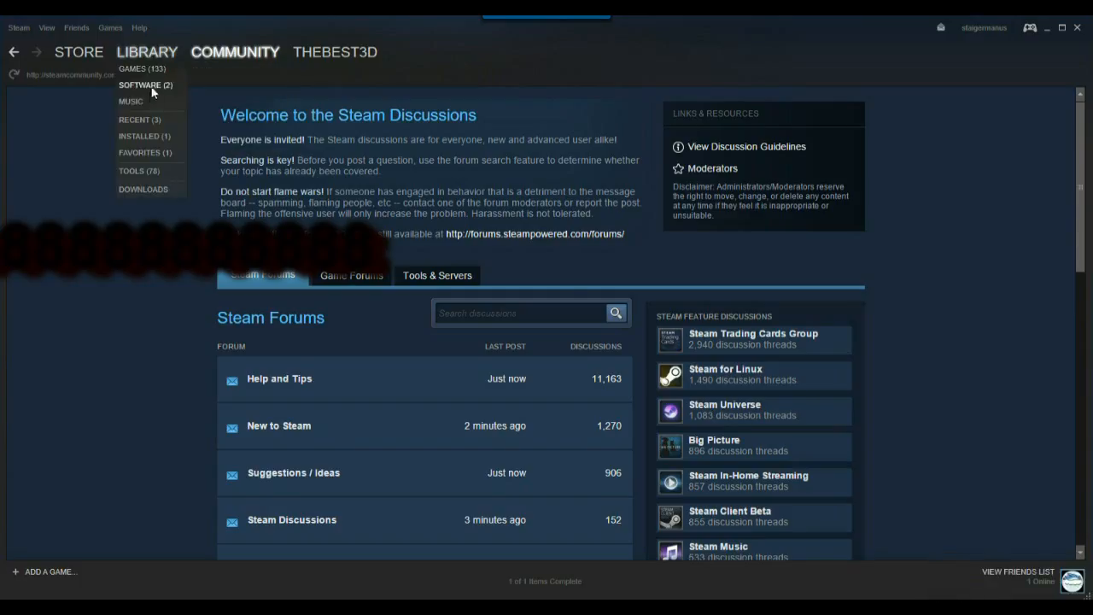
left_click(152, 86)
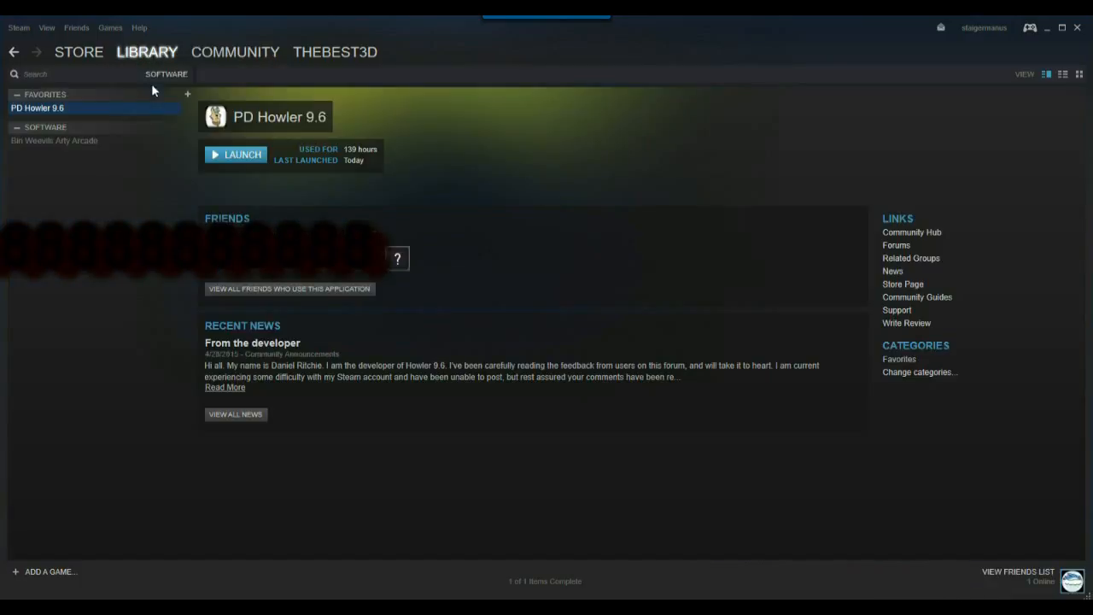
left_click(244, 156)
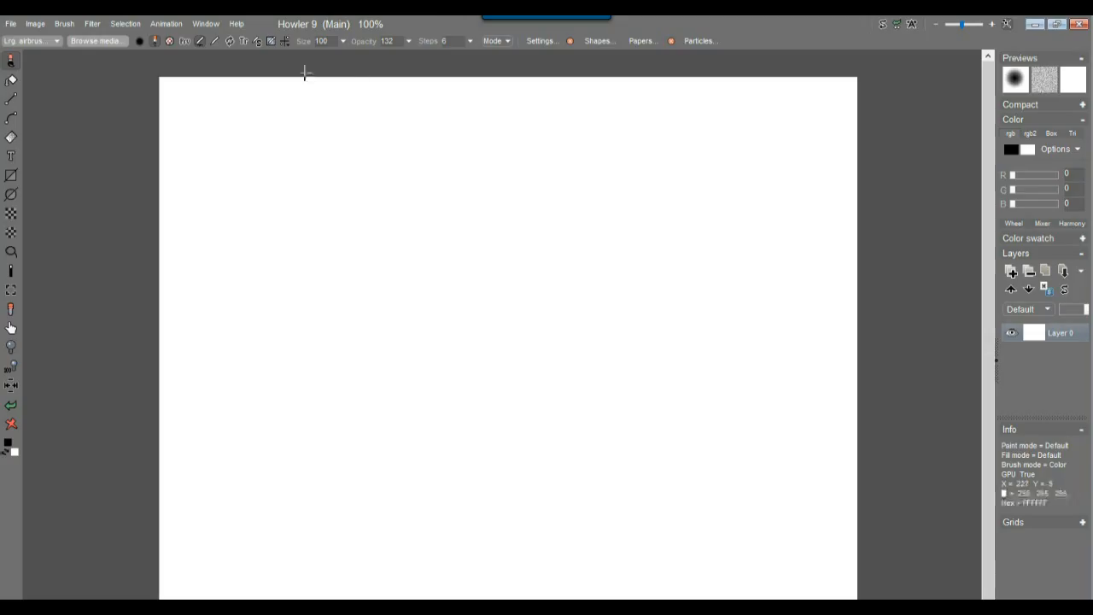
Fill the blank canvas with a grayscale plasma noise rendering using the default settings.
left_click(92, 23)
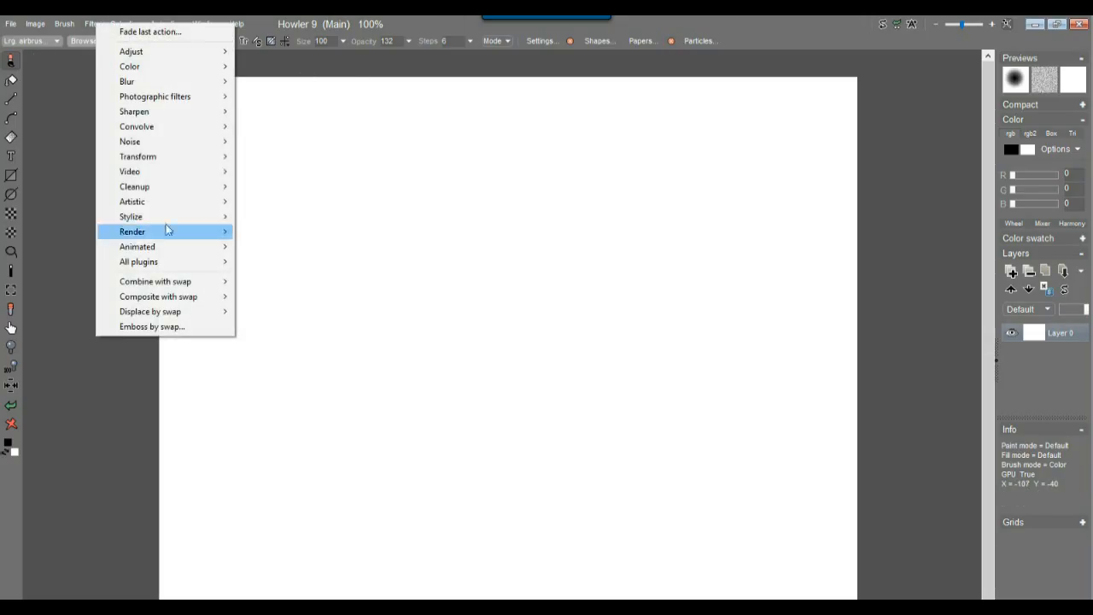
mouse_move(175, 227)
left_click(373, 233)
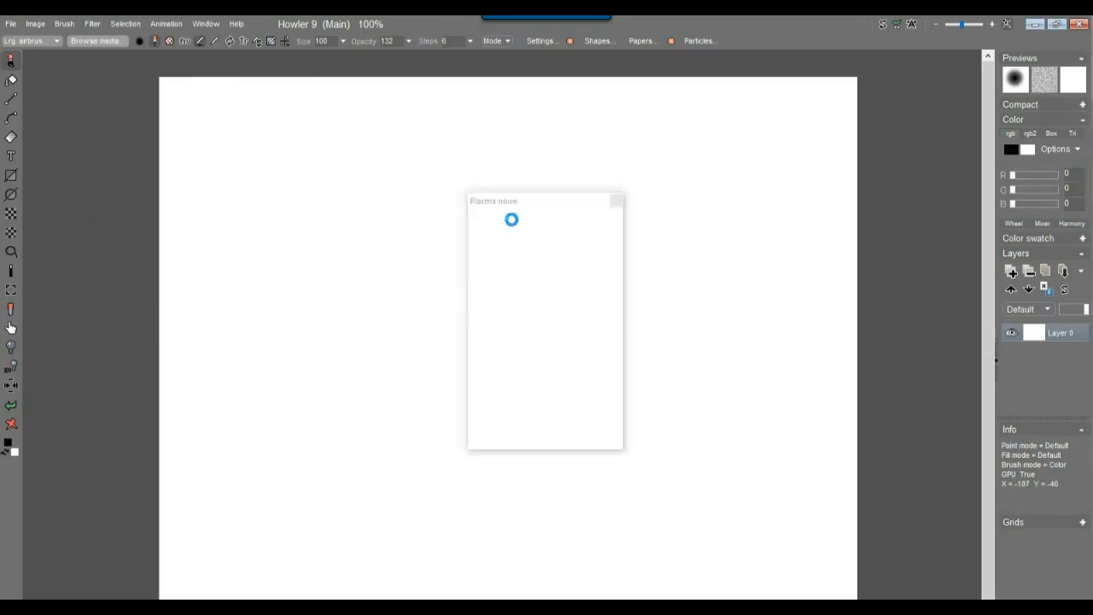
left_click(512, 437)
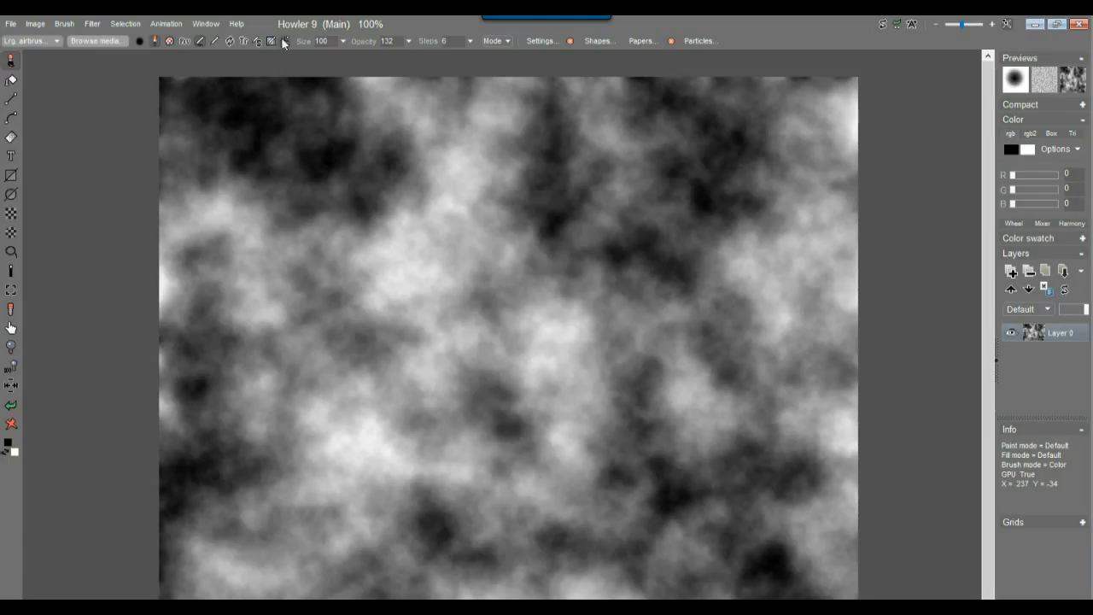
Open the plasma image in the 3D Designer transform, reveal its additional options and place the dialog beside the terrain.
left_click(92, 23)
mouse_move(158, 162)
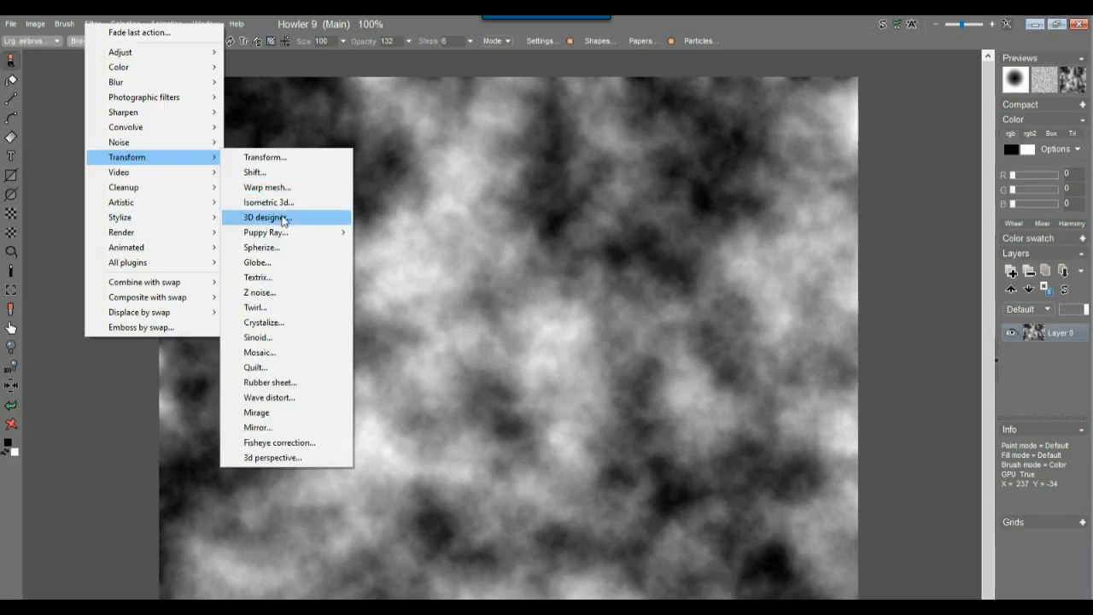
left_click(271, 216)
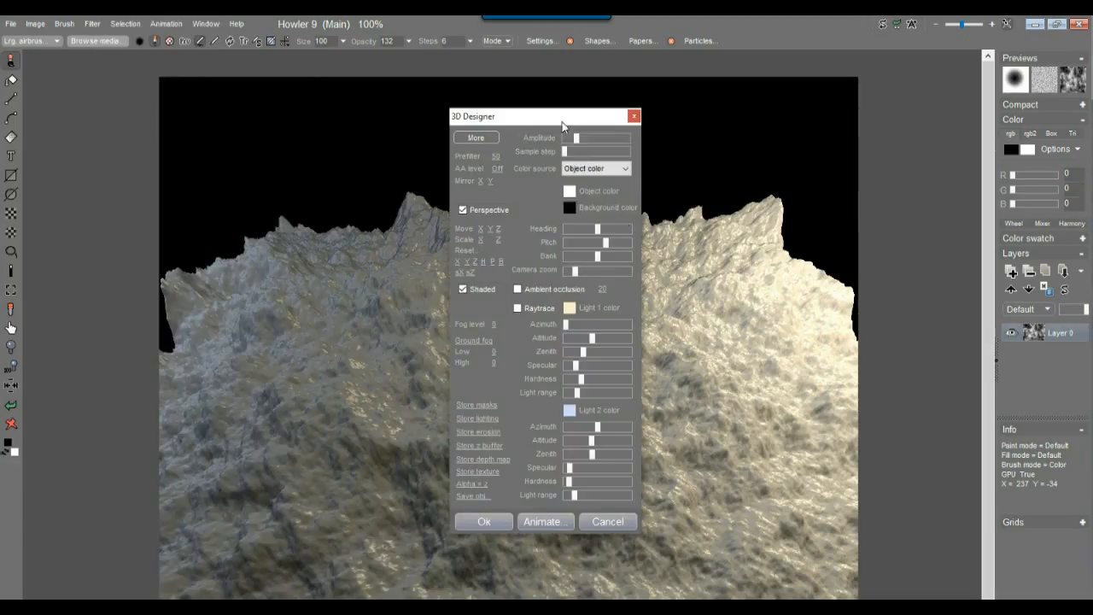
left_click_drag(562, 116, 181, 70)
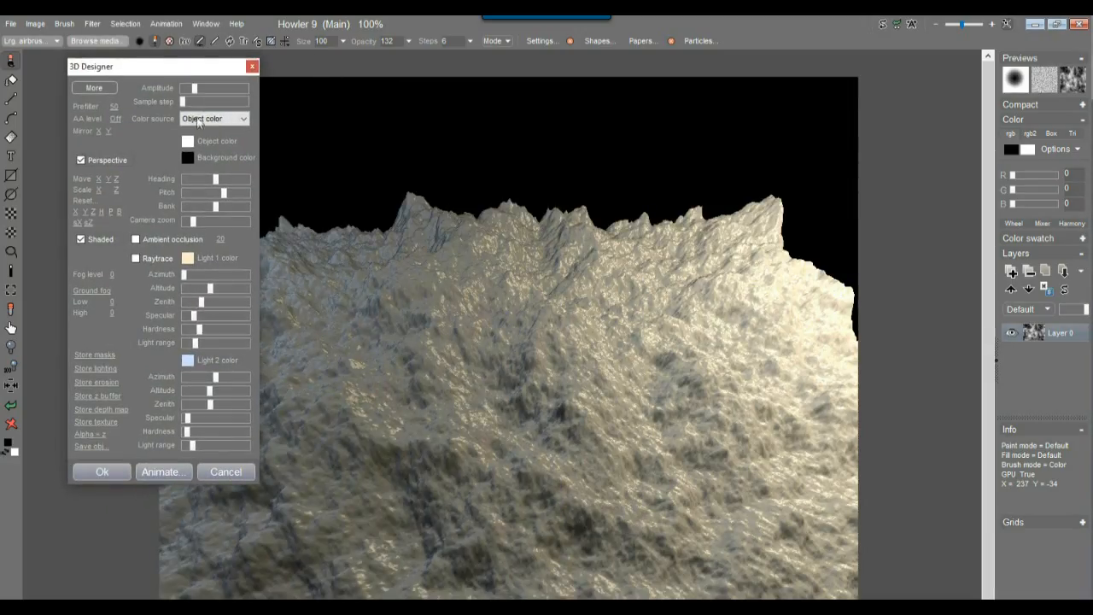
left_click(107, 88)
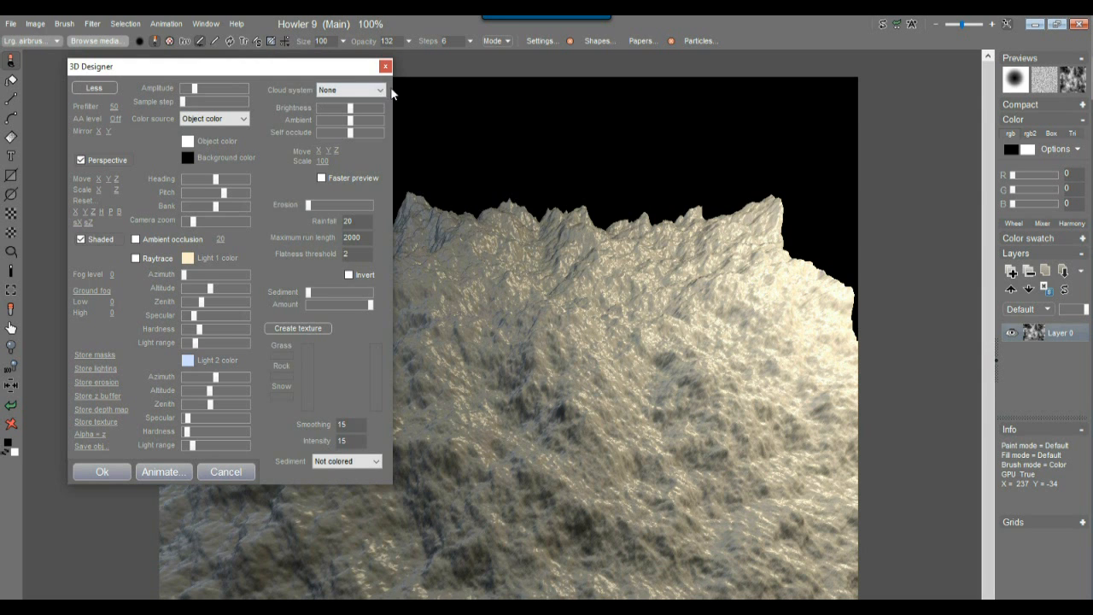
Create a grass, rock and snow texture for the terrain, extending the snow well down the slopes and the grass higher up.
left_click(309, 326)
left_click(603, 363)
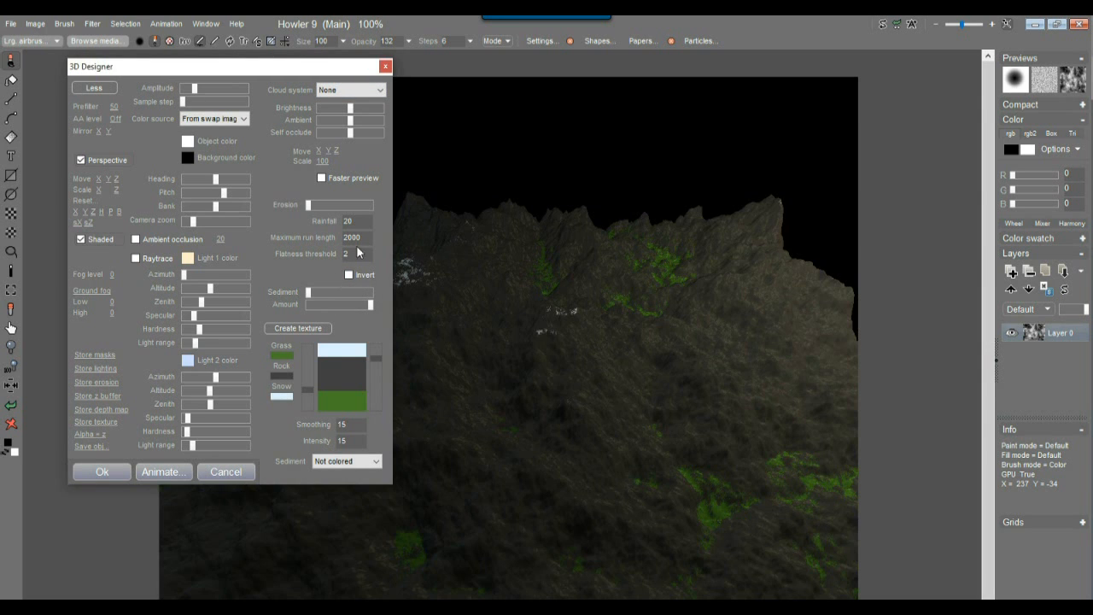
left_click_drag(369, 350, 380, 386)
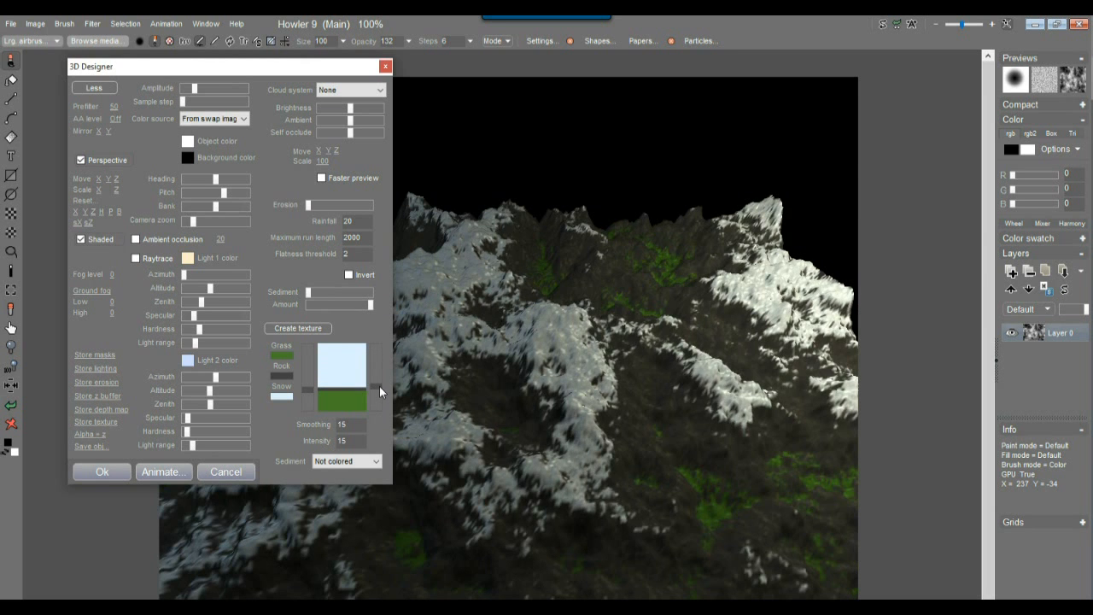
left_click_drag(306, 395, 307, 378)
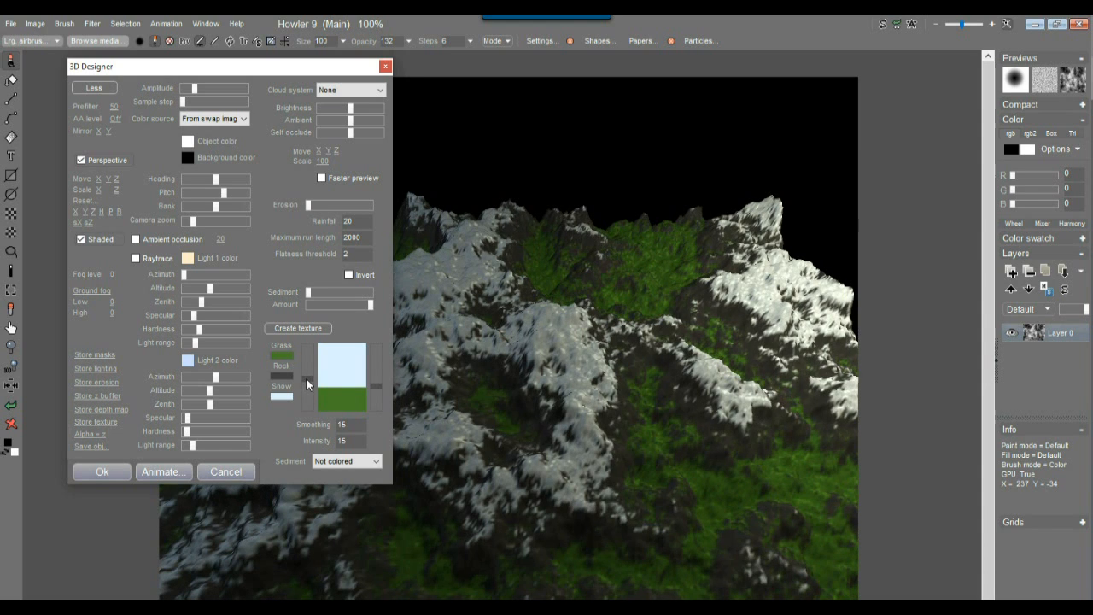
mouse_move(376, 386)
left_mouse_down()
mouse_move(379, 374)
mouse_move(376, 394)
left_mouse_up()
Color the terrain's sediment as Snow, with the sediment level at roughly two thirds and its amount near maximum.
left_click(345, 461)
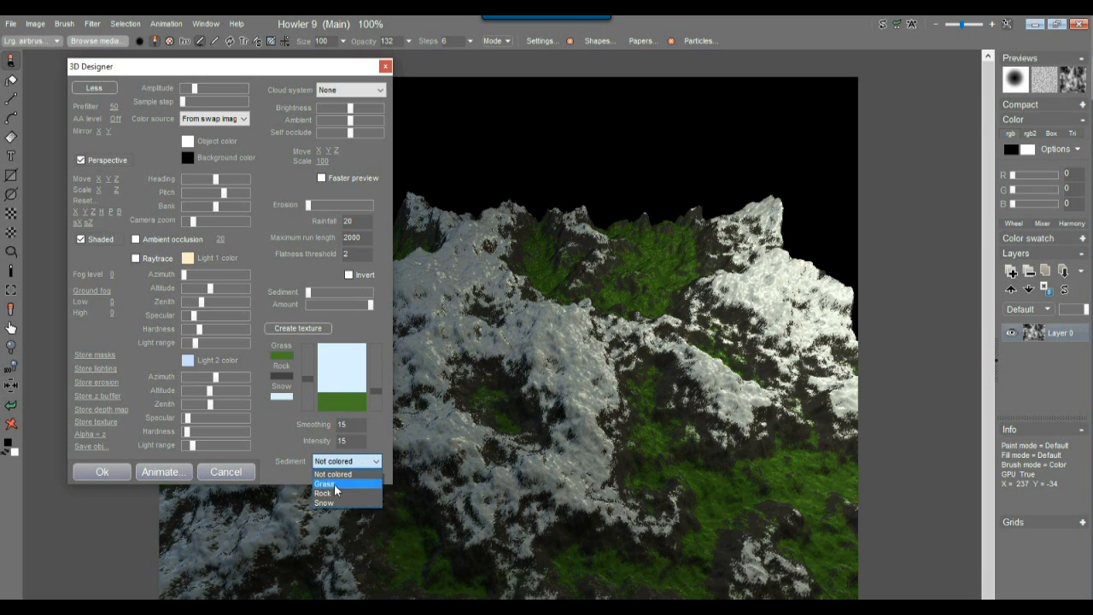
left_click(333, 502)
left_click_drag(320, 292, 361, 303)
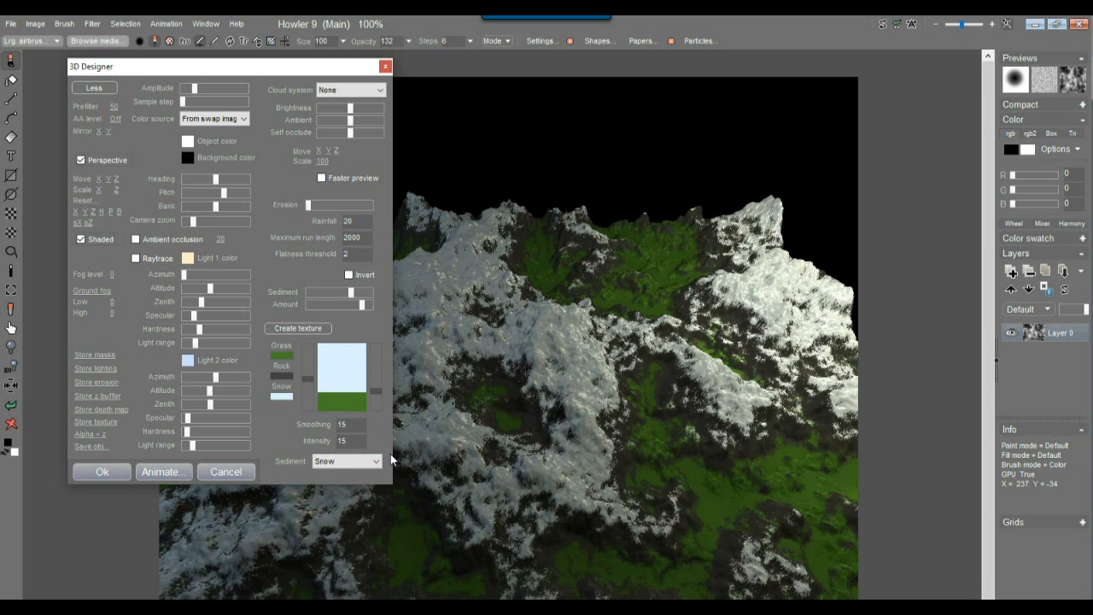
left_click(352, 462)
left_click(344, 477)
left_click(346, 462)
left_click(350, 503)
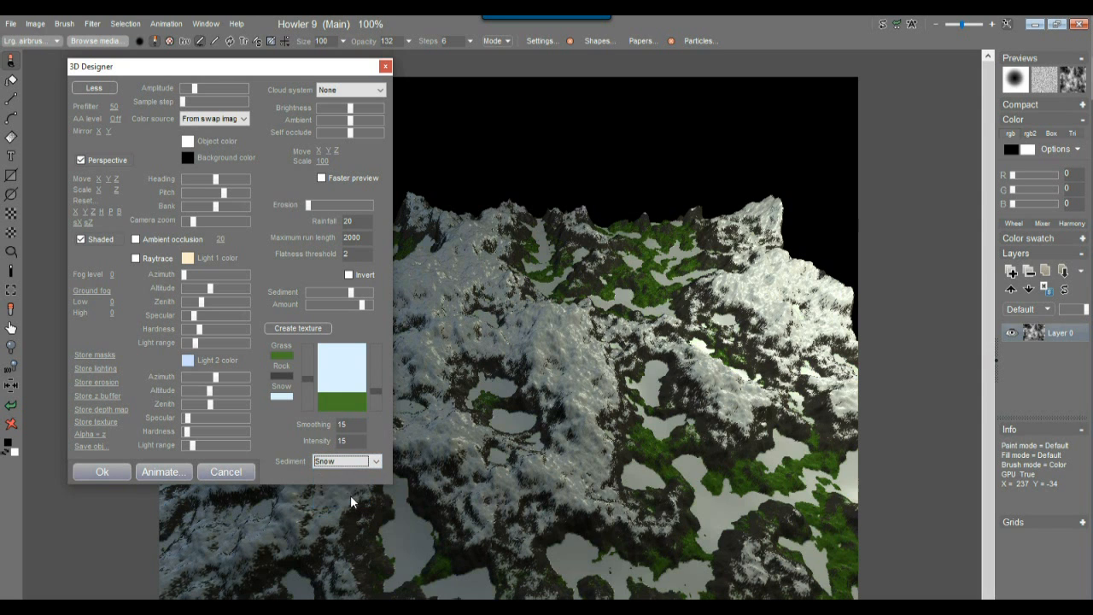
mouse_move(360, 305)
left_mouse_down()
mouse_move(370, 304)
mouse_move(329, 293)
mouse_move(349, 293)
left_mouse_up()
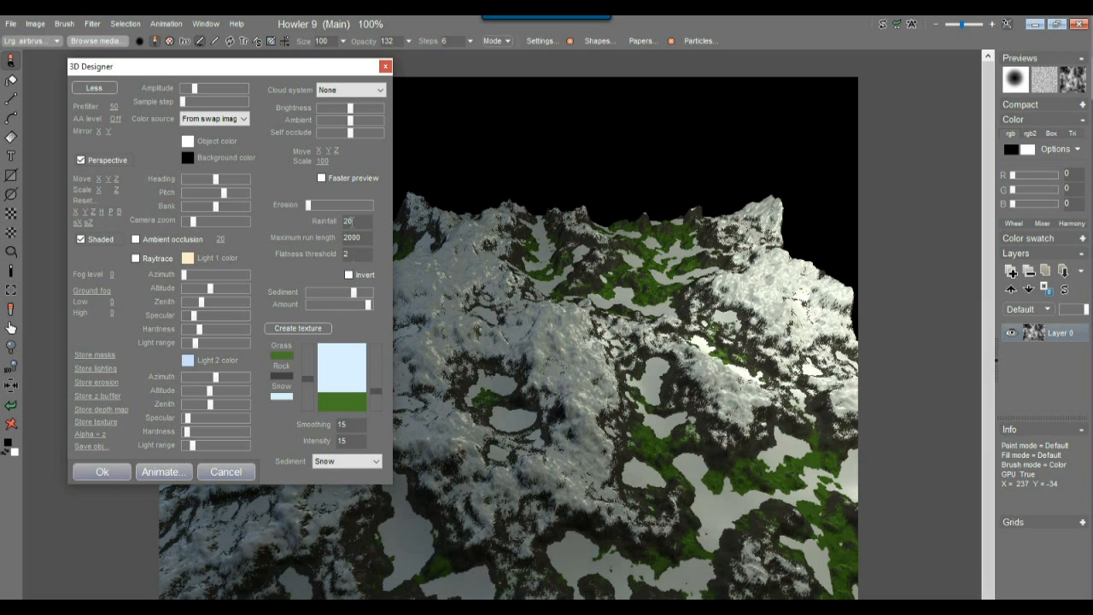
Set the rainfall to 30 and raise the terrain's erosion to about three quarters or more of its range.
type("30")
left_click_drag(311, 204, 359, 206)
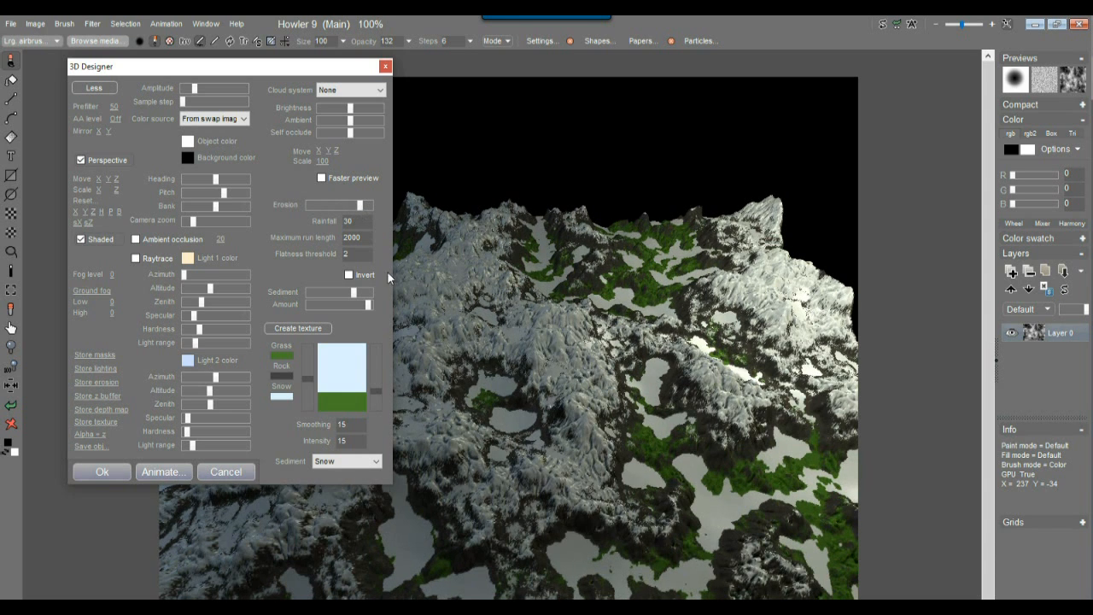
Uncover the terrain's near side and set light 2 to maximum altitude and minimum zenith with a slightly larger light range.
left_click_drag(218, 68, 822, 87)
mouse_move(798, 462)
left_mouse_down()
mouse_move(822, 462)
mouse_move(801, 462)
left_mouse_up()
mouse_move(816, 407)
left_mouse_down()
mouse_move(862, 408)
mouse_move(771, 422)
mouse_move(831, 409)
mouse_move(805, 414)
left_mouse_up()
left_click_drag(801, 463, 792, 463)
left_click_drag(807, 409, 869, 409)
left_click_drag(792, 462, 805, 462)
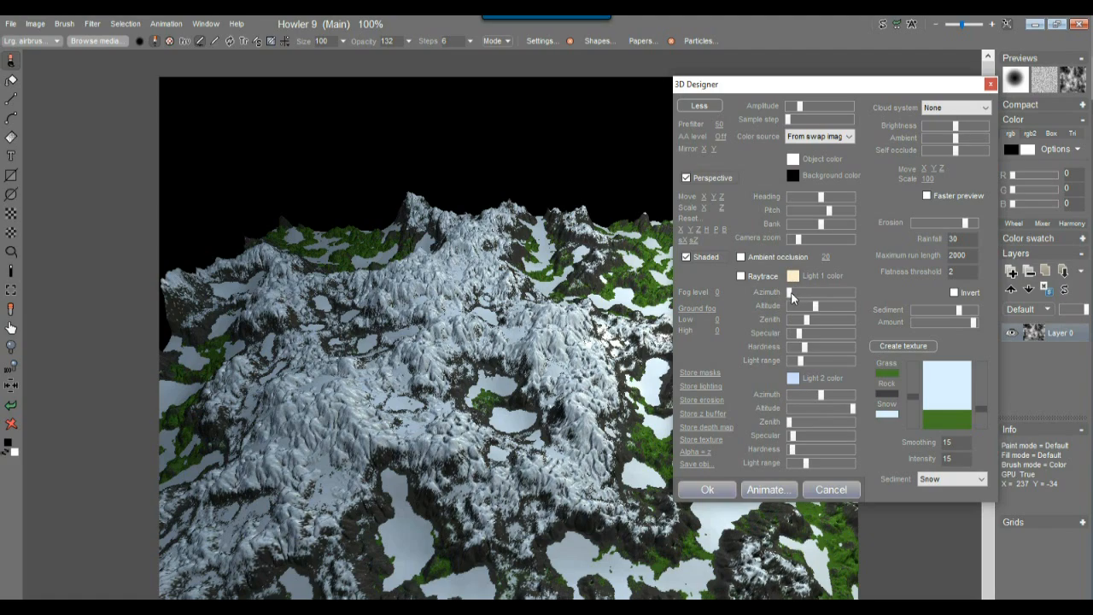
Adjust light 1 by raising its azimuth, zenith and light range and lowering its altitude.
left_click_drag(800, 293, 844, 320)
left_click_drag(800, 360, 838, 363)
mouse_move(831, 293)
left_mouse_down()
mouse_move(801, 296)
mouse_move(829, 296)
left_mouse_up()
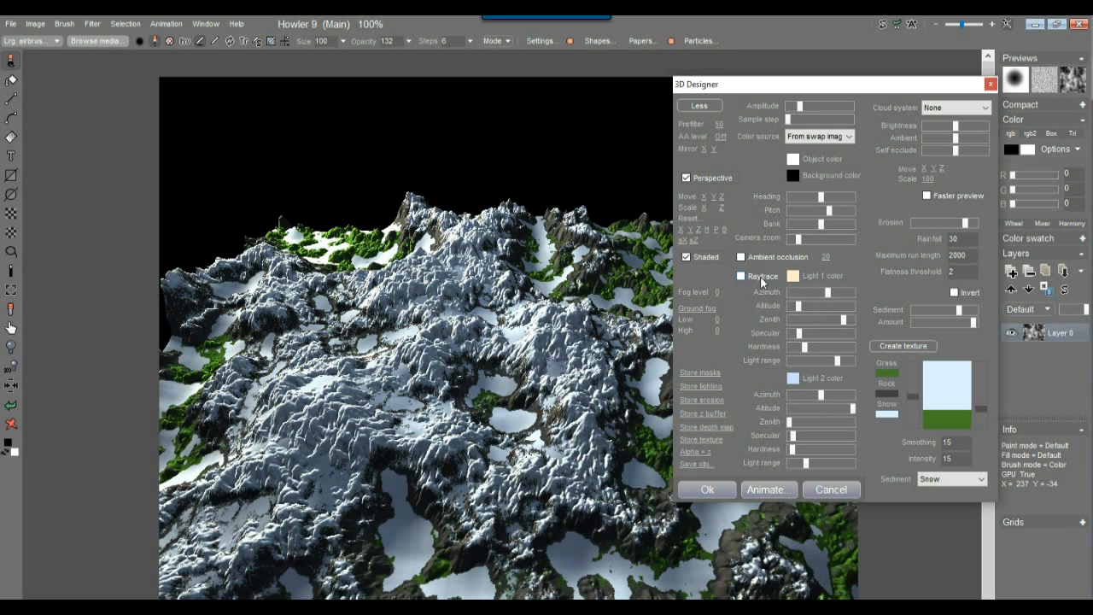
Enable raytraced shadows with the Fine setting and fine-tune the azimuth of light 1.
left_click(760, 276)
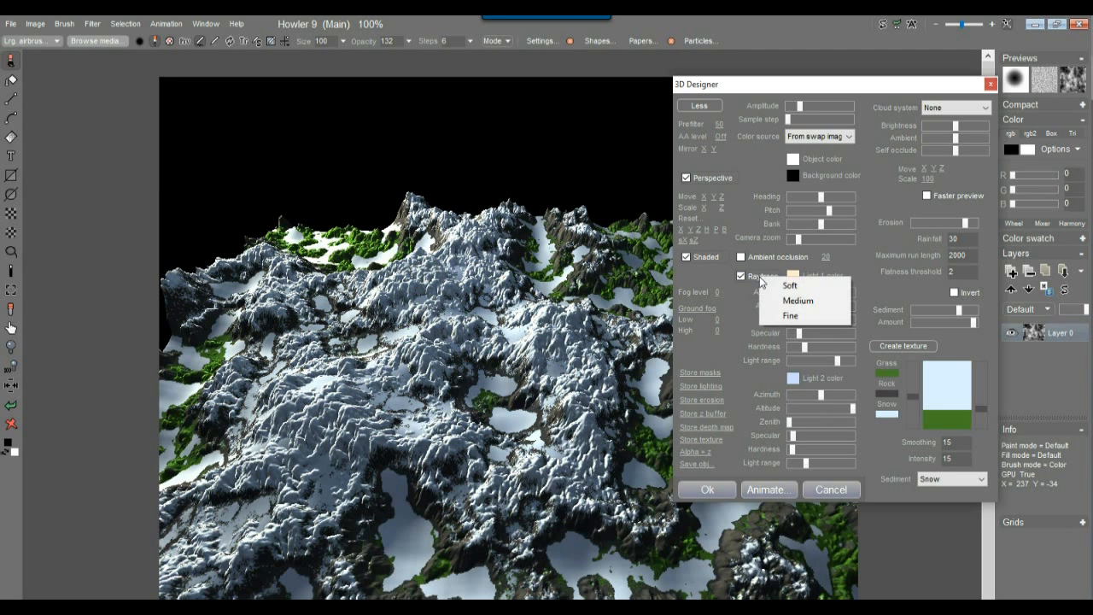
left_click(804, 316)
left_click(830, 293)
mouse_move(828, 295)
left_mouse_down()
mouse_move(815, 295)
mouse_move(829, 297)
left_mouse_up()
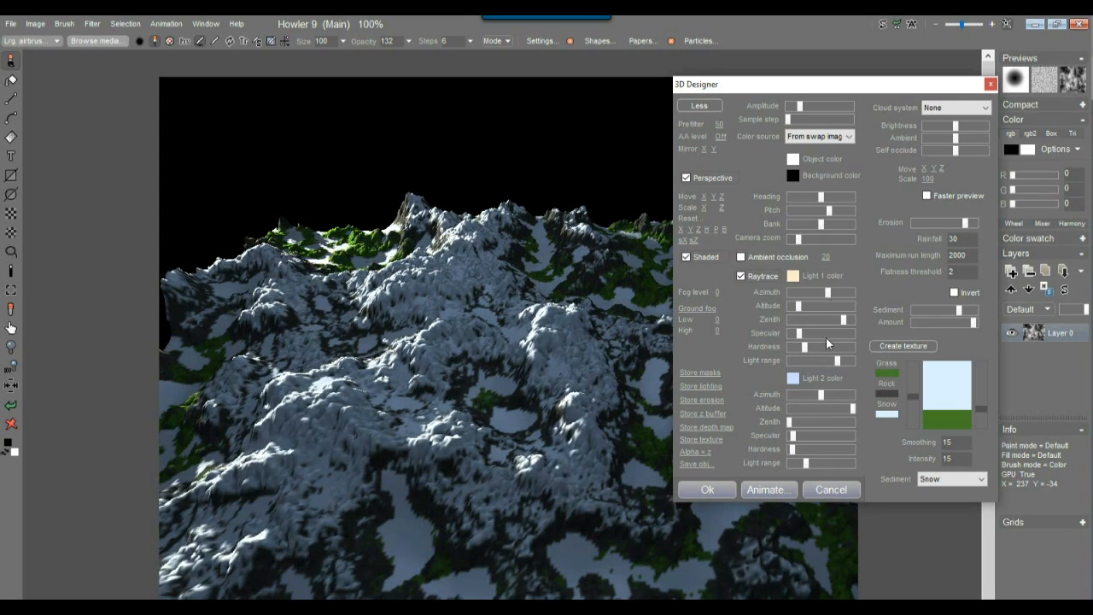
Change the terrain scene's background color to a pale sky blue.
left_click(794, 176)
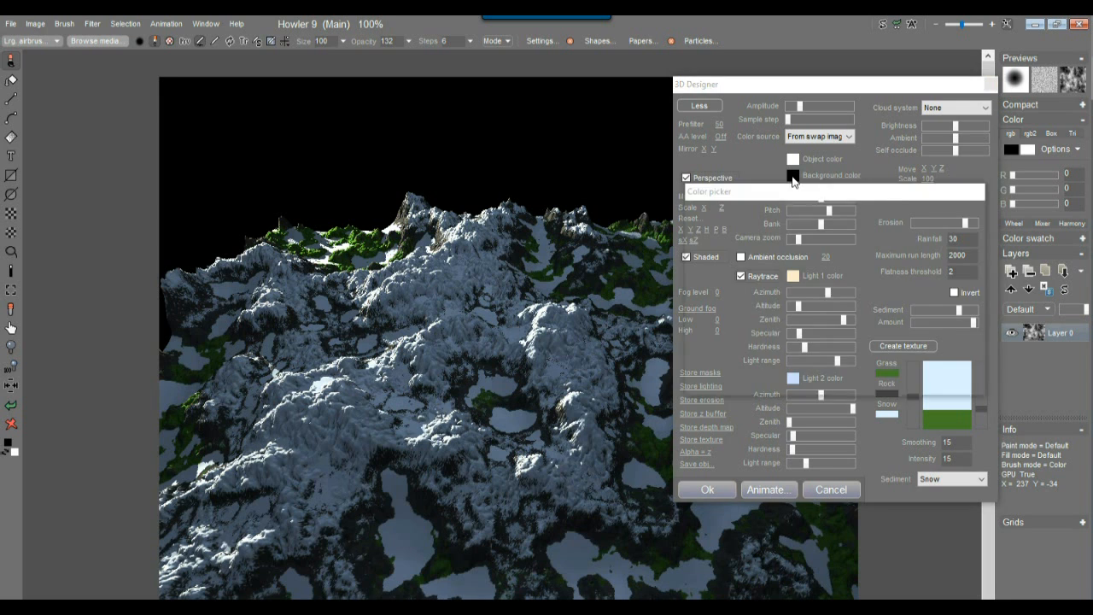
left_click(881, 309)
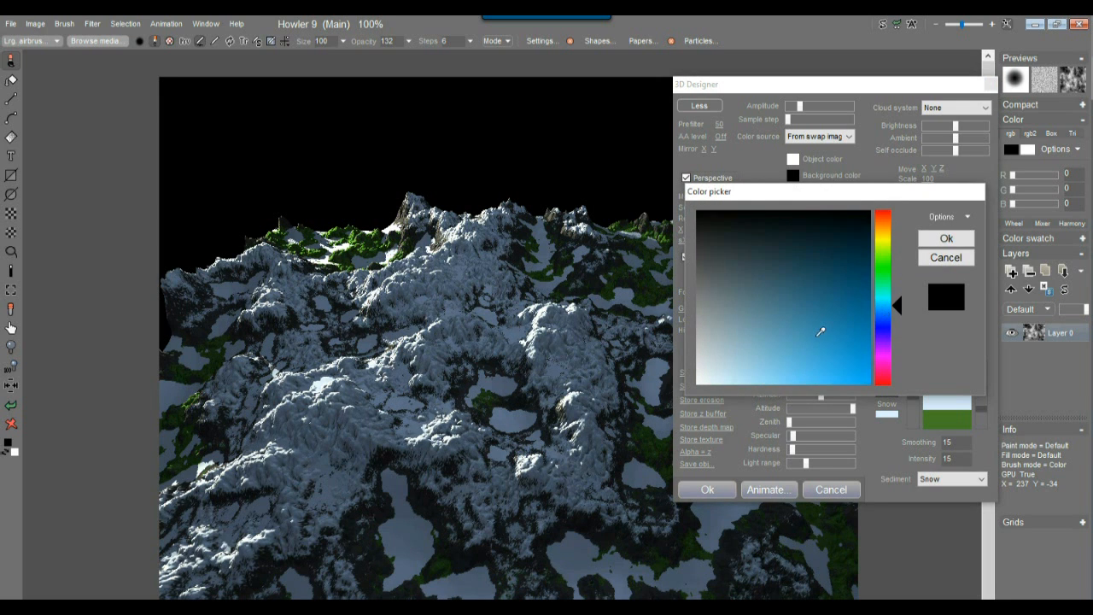
left_click_drag(713, 363, 739, 358)
left_click(947, 239)
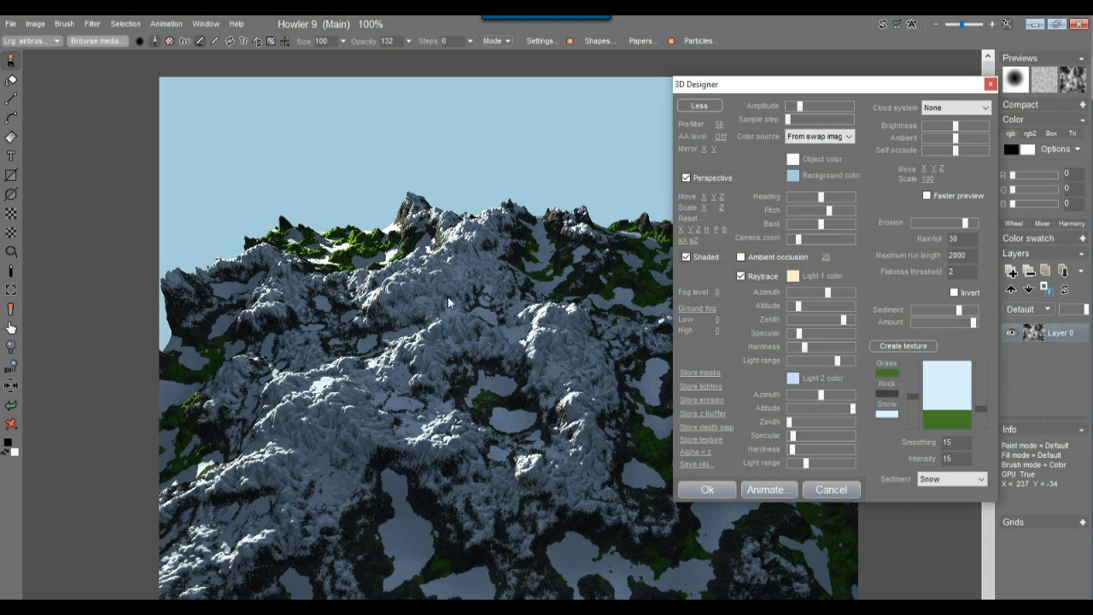
Set the fog level to about 0.59 and slightly increase the camera zoom.
left_click(711, 309)
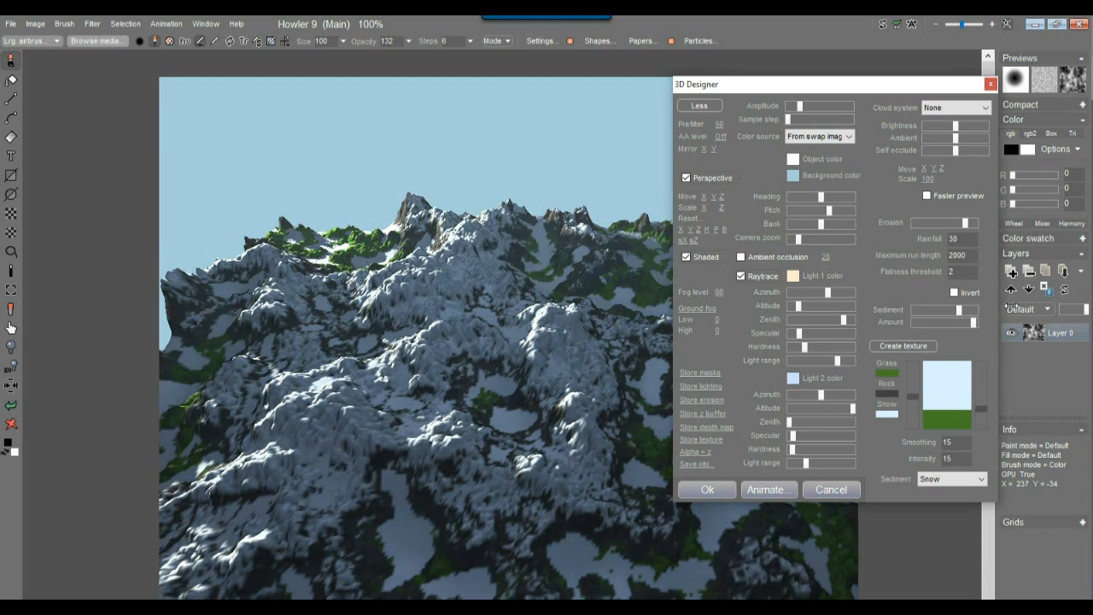
left_click_drag(990, 311, 991, 310)
mouse_move(798, 239)
left_mouse_down()
mouse_move(831, 240)
mouse_move(801, 247)
left_mouse_up()
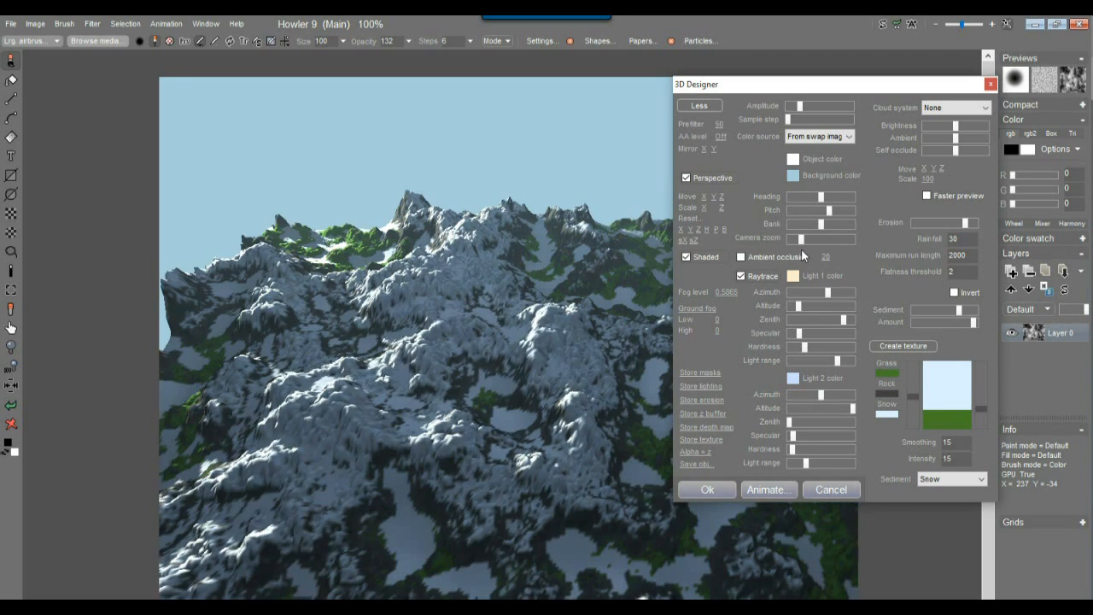
Make the ground fog non linear with a high limit of 167, and slightly raise the terrain amplitude.
left_click(696, 311)
left_click(729, 348)
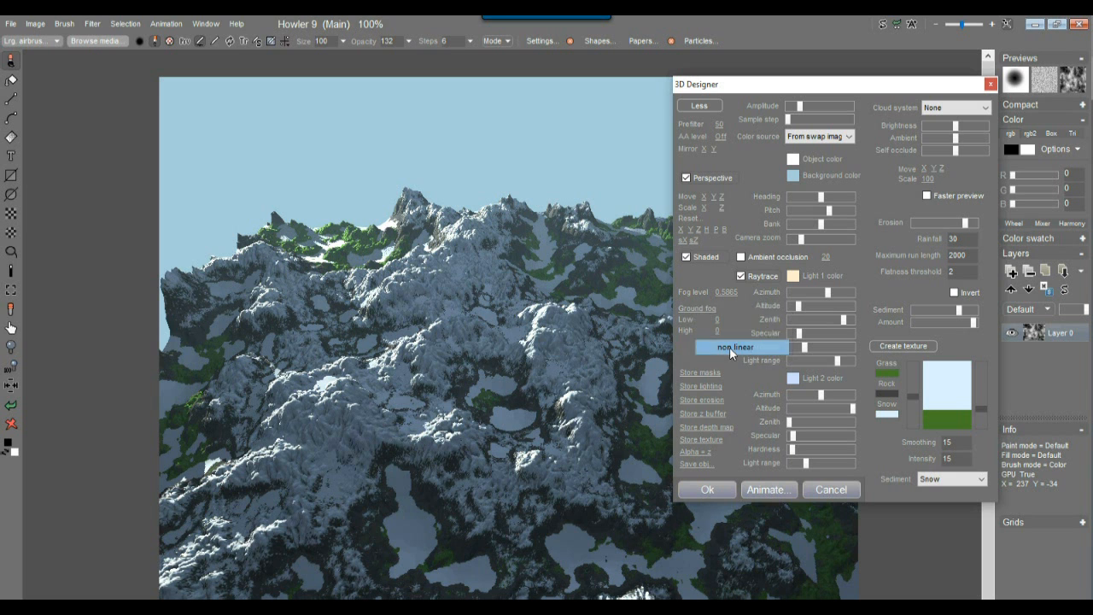
left_click_drag(718, 331, 1004, 331)
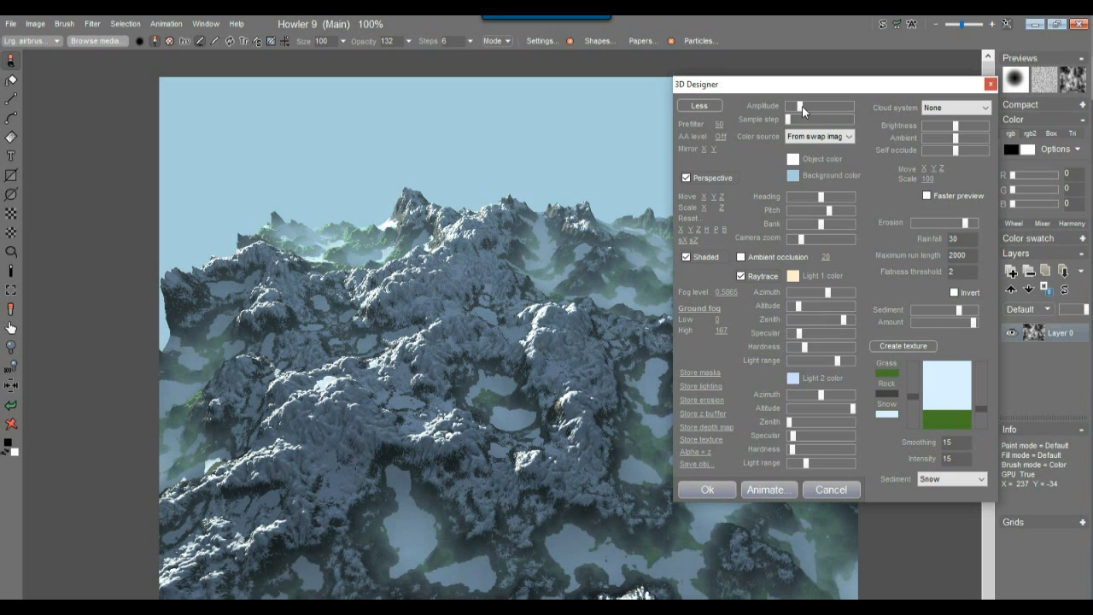
mouse_move(801, 107)
left_mouse_down()
mouse_move(840, 106)
mouse_move(801, 107)
left_mouse_up()
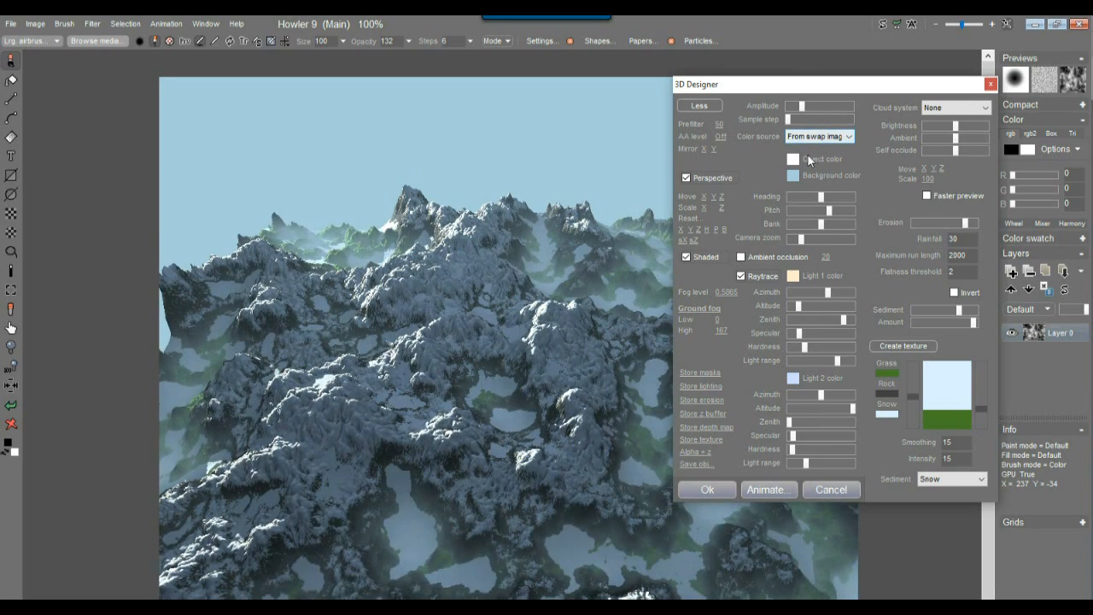
Increase the camera zoom on the terrain and set the fog level to 0.234.
left_click_drag(812, 239, 826, 238)
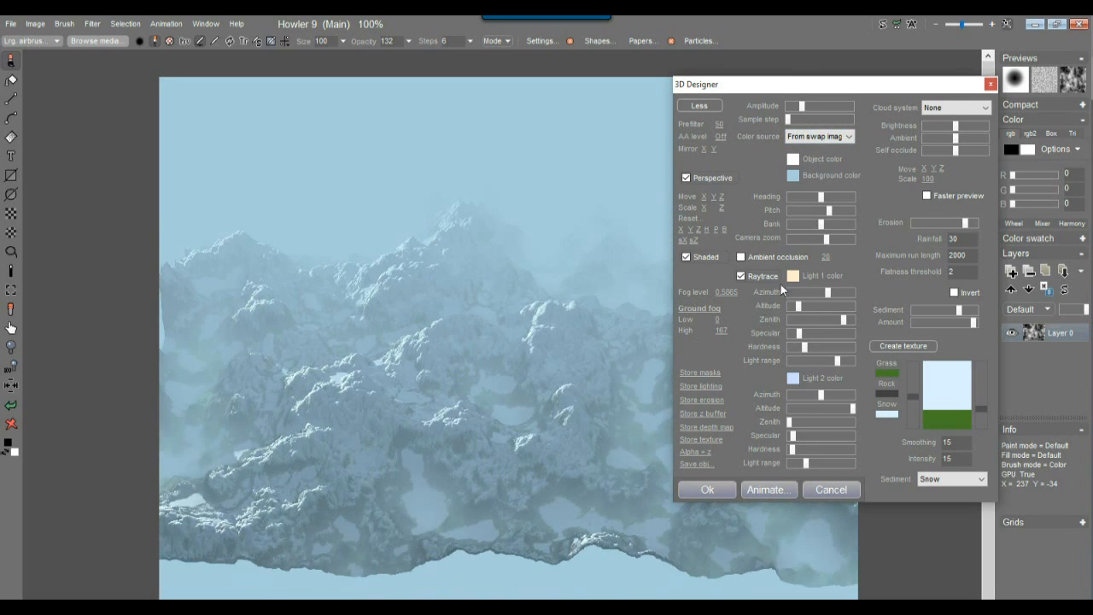
left_click_drag(828, 239, 830, 239)
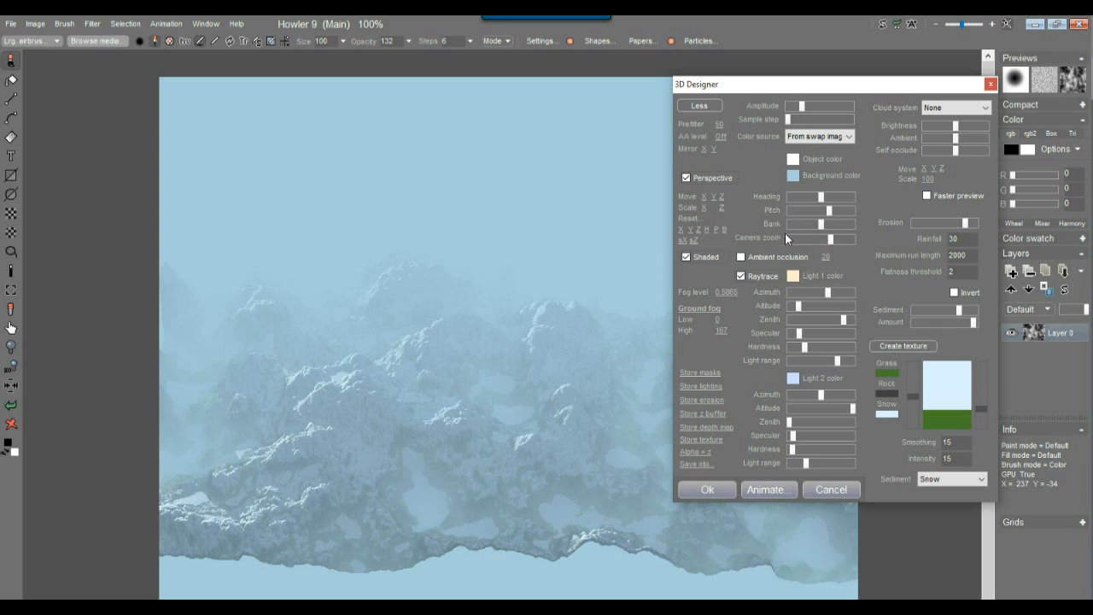
mouse_move(721, 292)
left_mouse_down()
mouse_move(670, 306)
mouse_move(730, 297)
left_mouse_up()
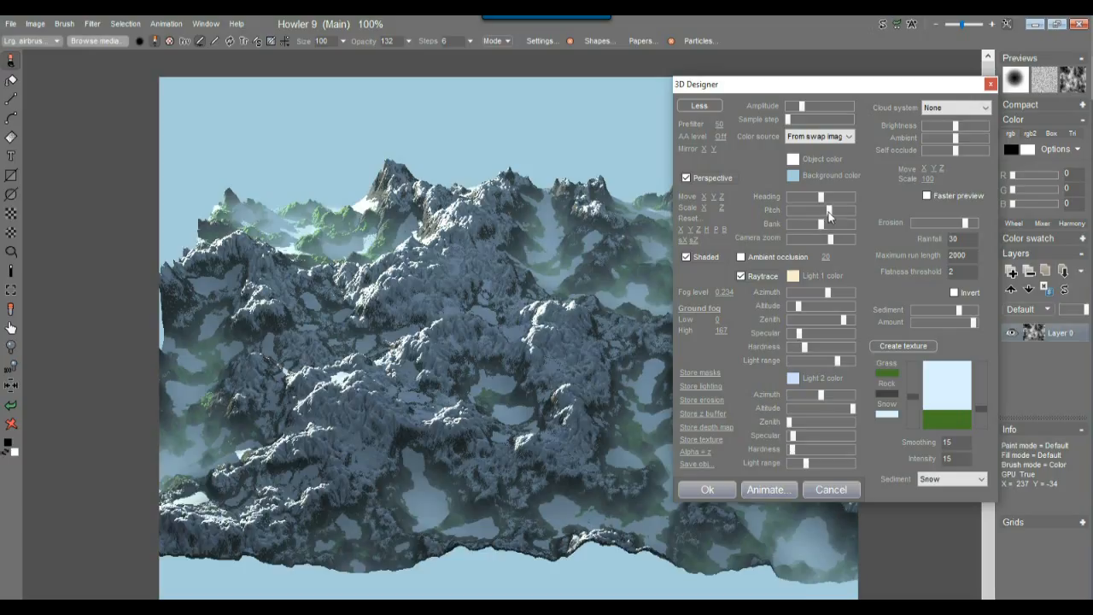
Slightly lower the camera pitch, shift the terrain a little lower in the frame, and raise the altitude of light 1 a bit.
left_click_drag(826, 208, 824, 214)
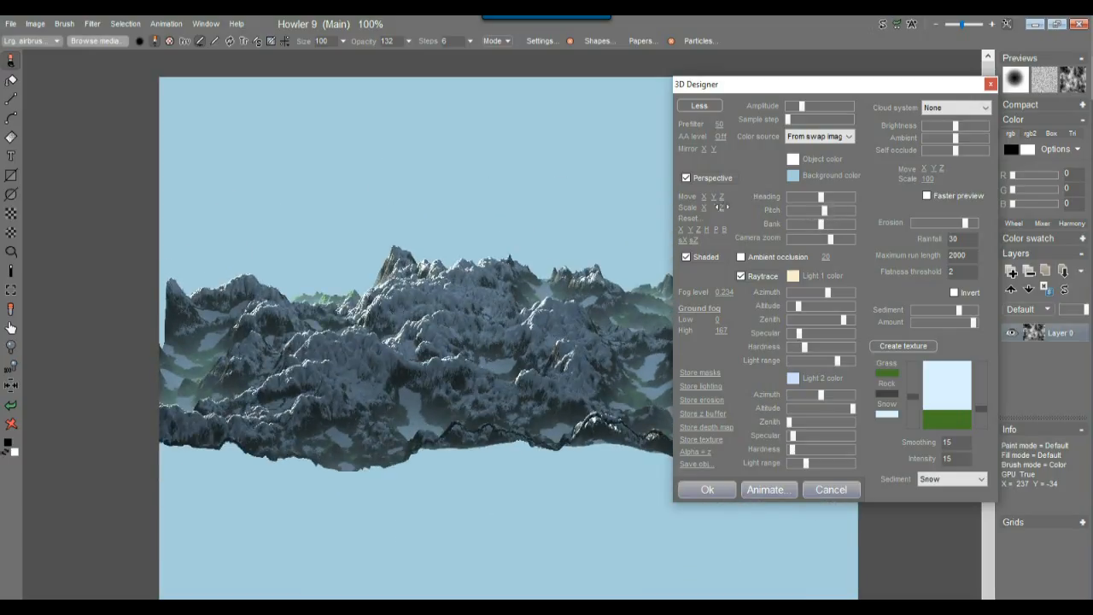
left_click_drag(715, 196, 717, 275)
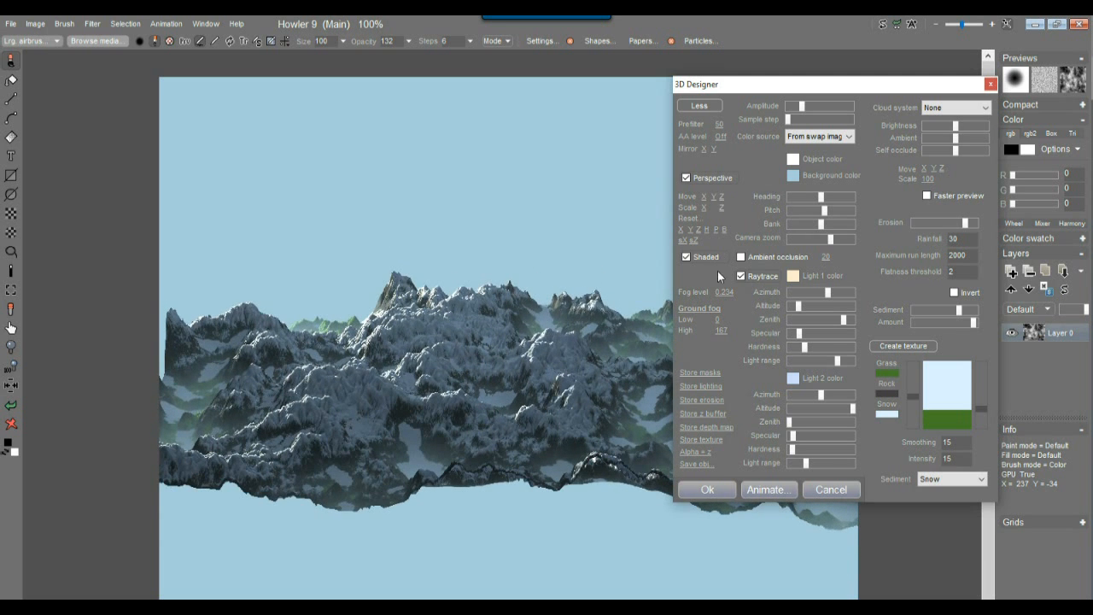
left_click_drag(805, 304, 807, 306)
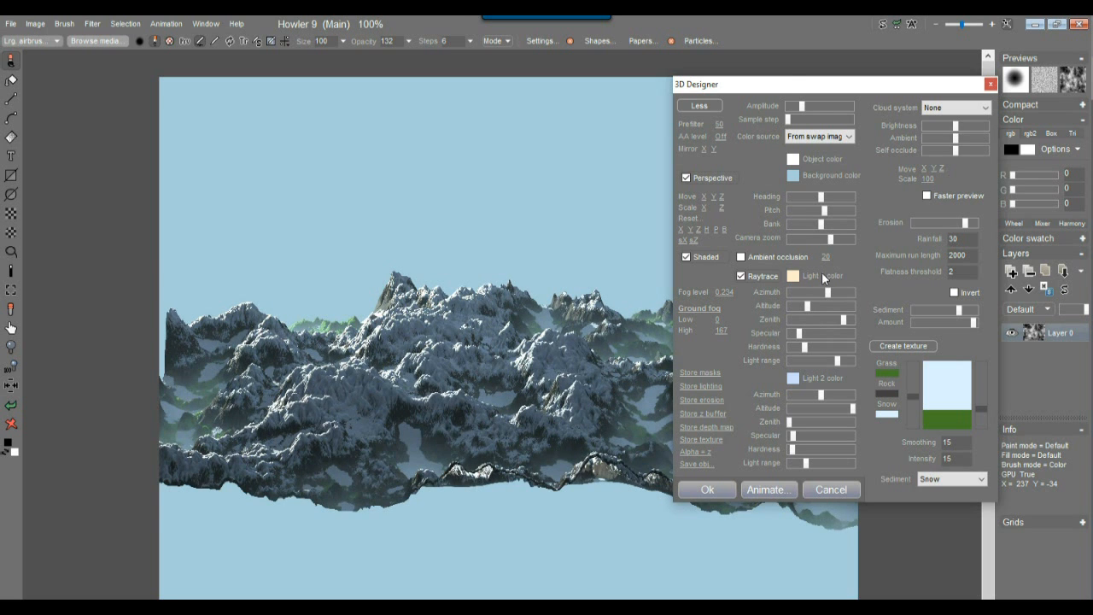
Set the terrain render's AA level to 5 and its prefilter to 65.
left_click_drag(792, 86, 880, 107)
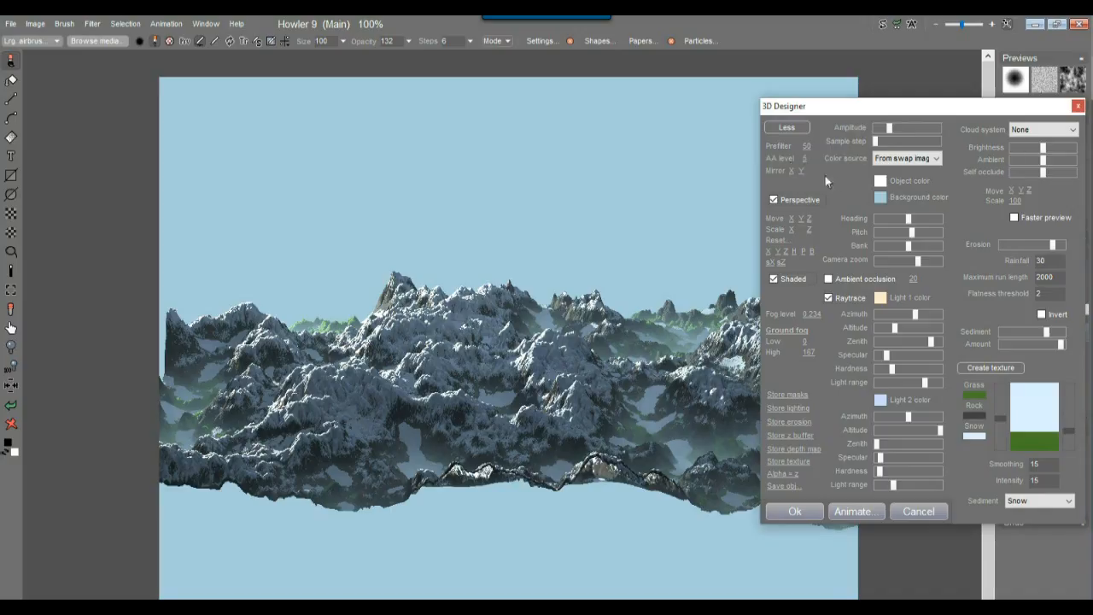
left_click_drag(803, 146, 680, 212)
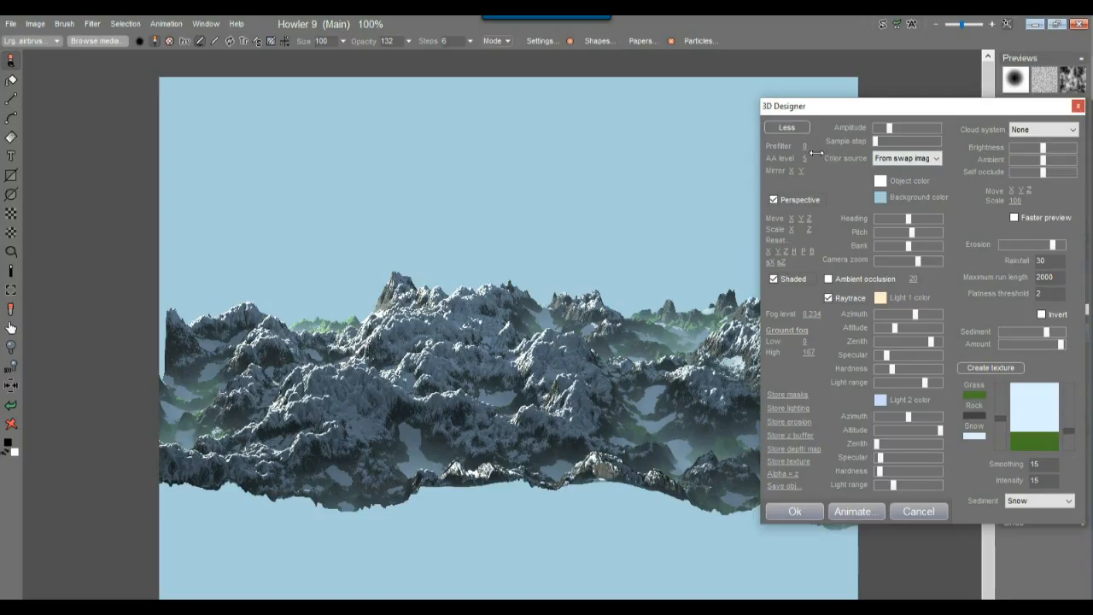
left_click_drag(807, 146, 364, 332)
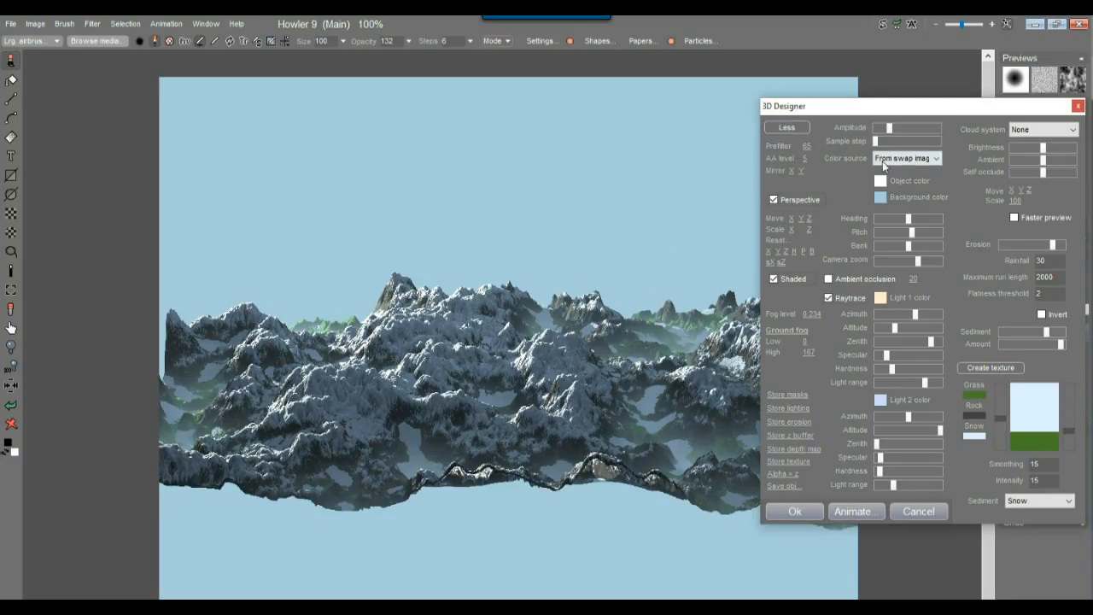
Move the terrain closer to the camera, set the ground fog's high limit to 186, and cancel out of the 3D Designer.
left_click_drag(810, 221, 299, 262)
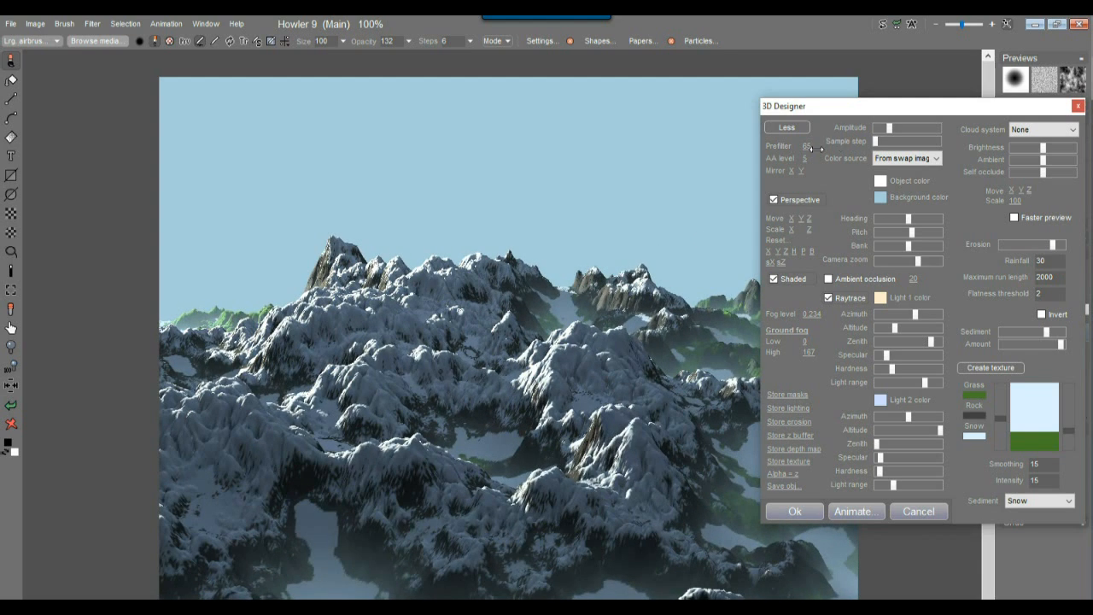
left_click_drag(839, 110, 777, 96)
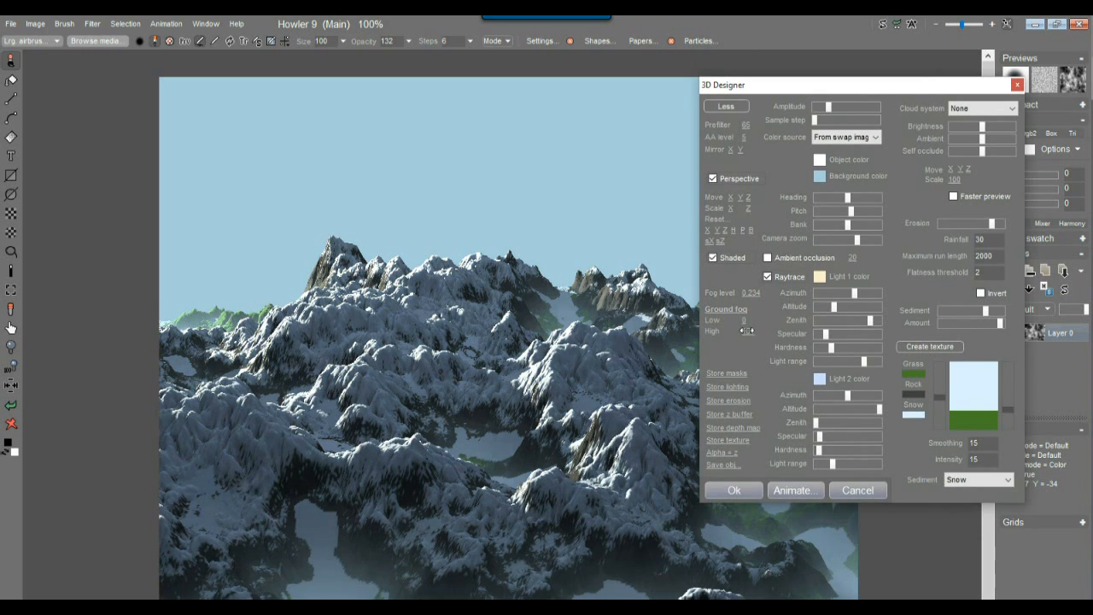
left_click_drag(747, 331, 763, 331)
left_click_drag(761, 94, 711, 132)
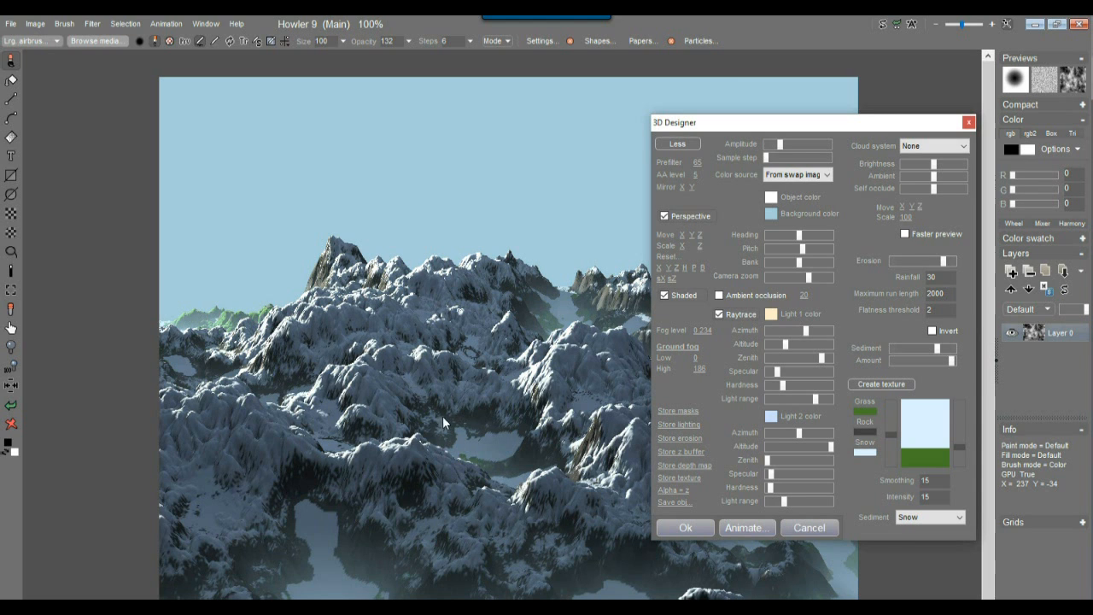
left_click(818, 525)
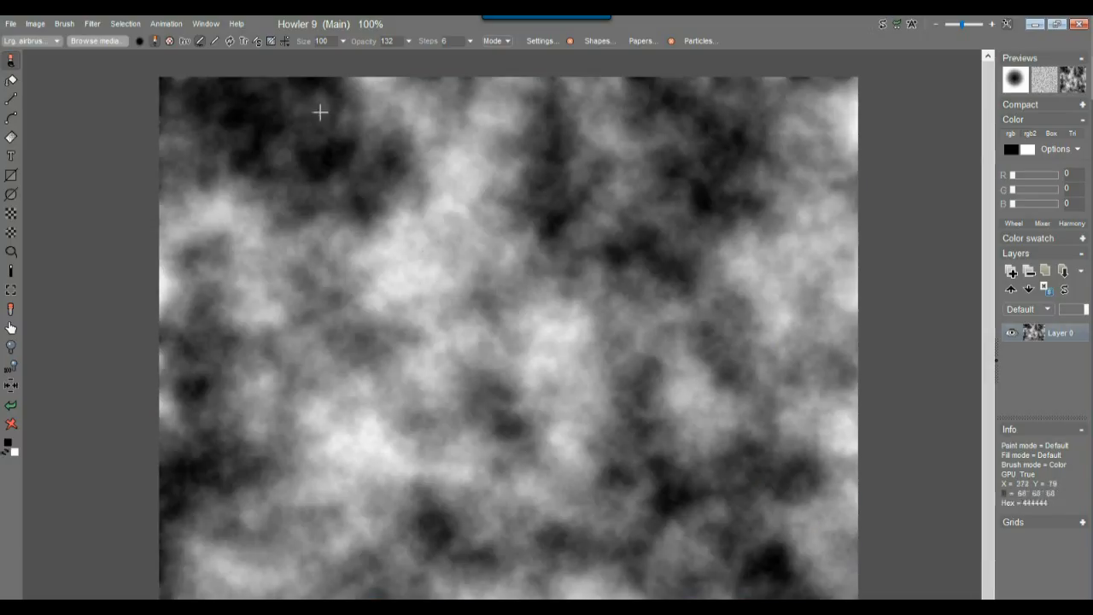
Create a 30-frame animation at 30 fps (NTSC video), initialized by copying the current frame.
left_click(165, 24)
left_click(198, 35)
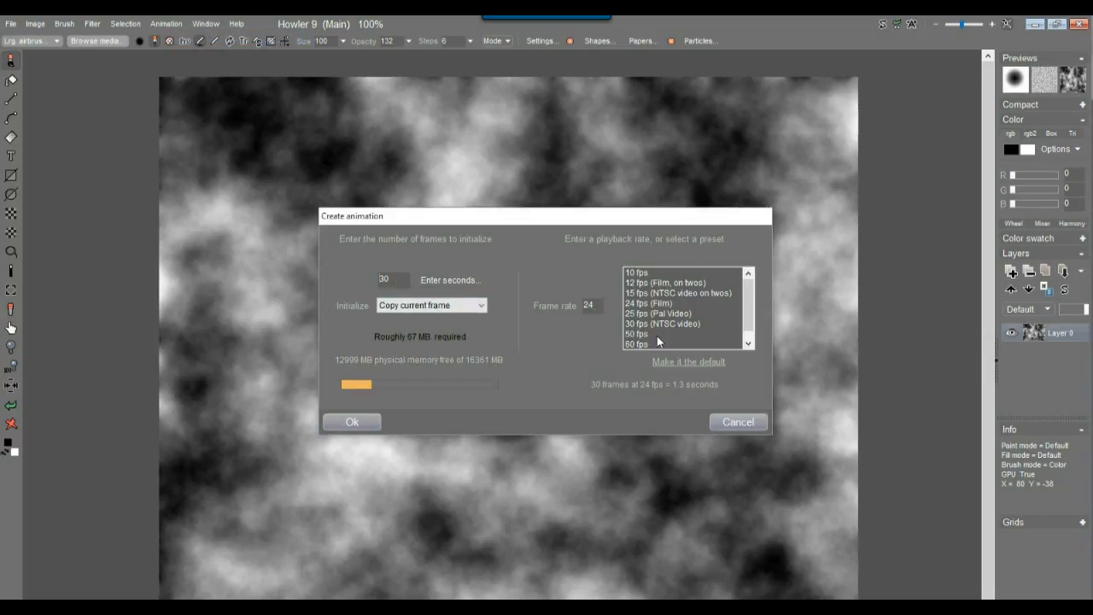
left_click(647, 324)
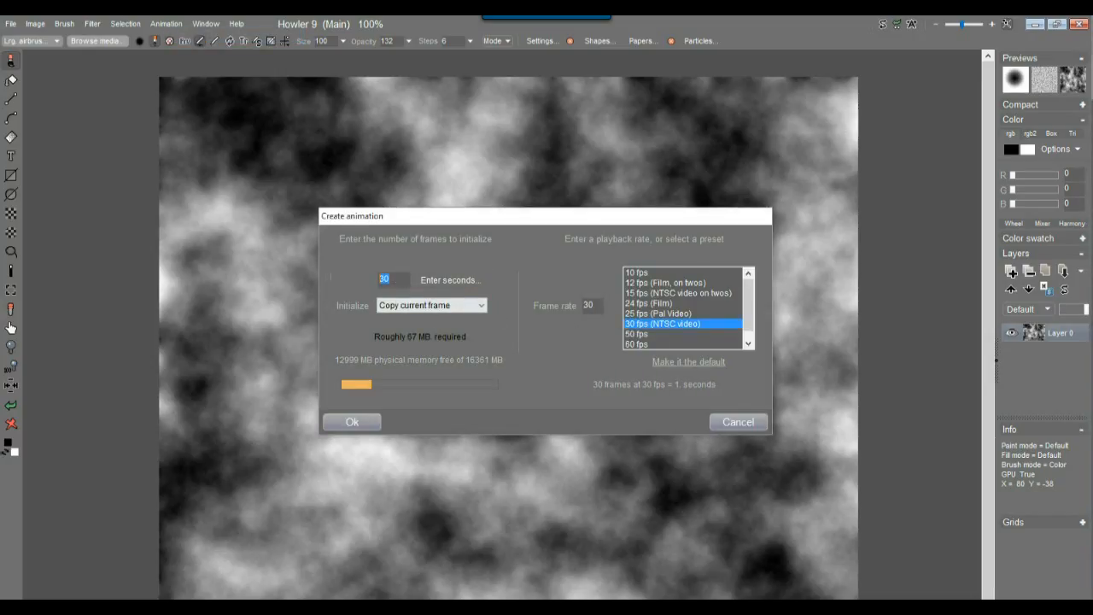
left_click(352, 421)
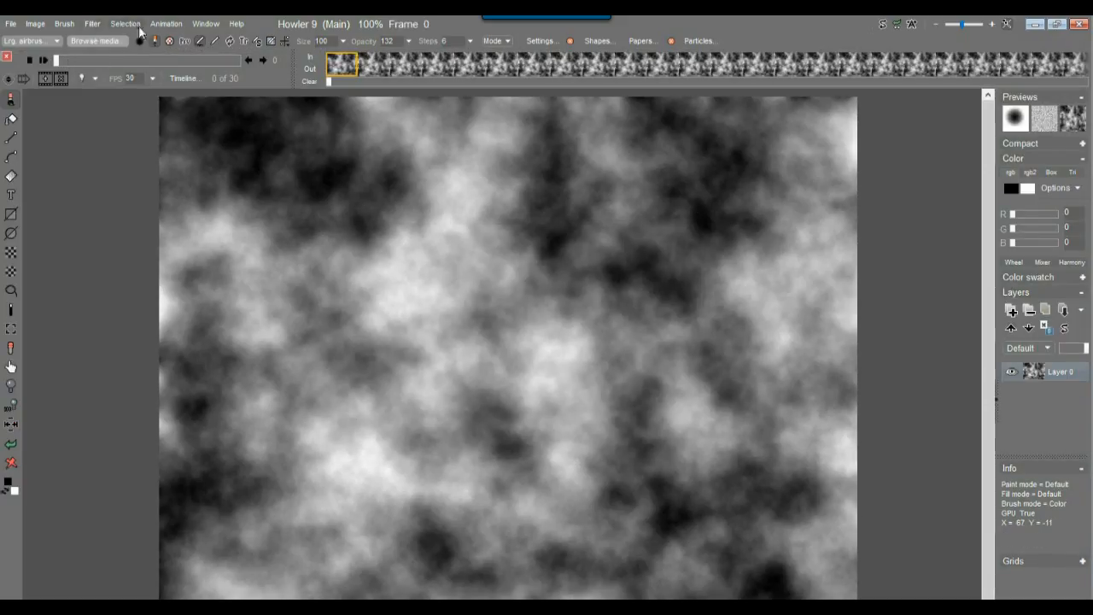
Open the timeline editor for the animation and choose 3D designer as its filter.
left_click(182, 78)
left_click_drag(270, 101, 873, 117)
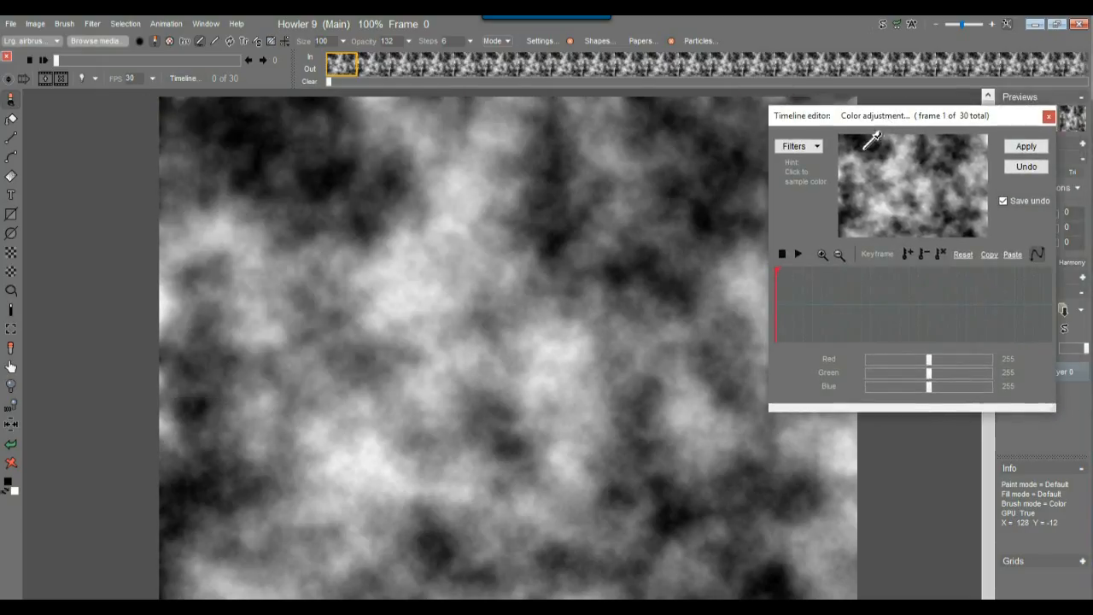
left_click(799, 146)
scroll(957, 322, "down", 5)
left_click(988, 315)
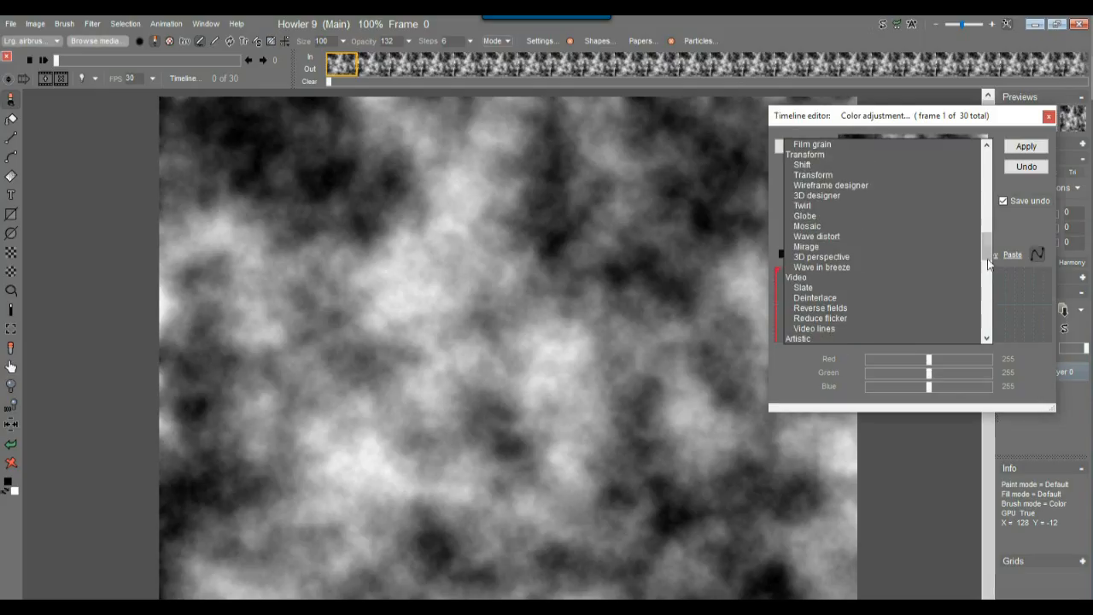
left_click(812, 196)
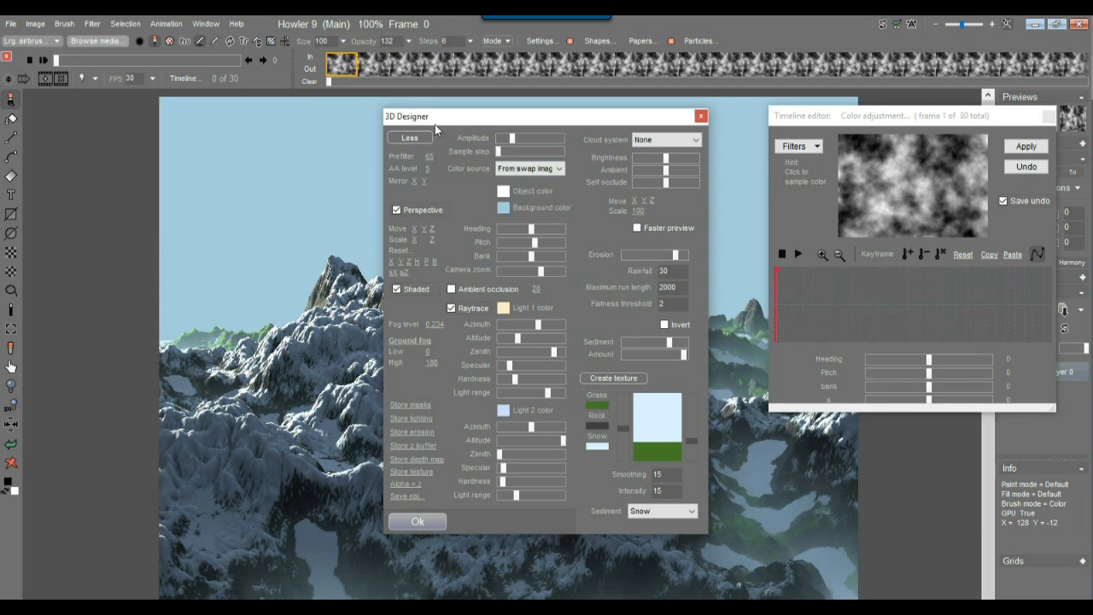
Turn the AA level off and set the prefilter to 70 for the animated terrain.
left_click_drag(440, 116, 348, 95)
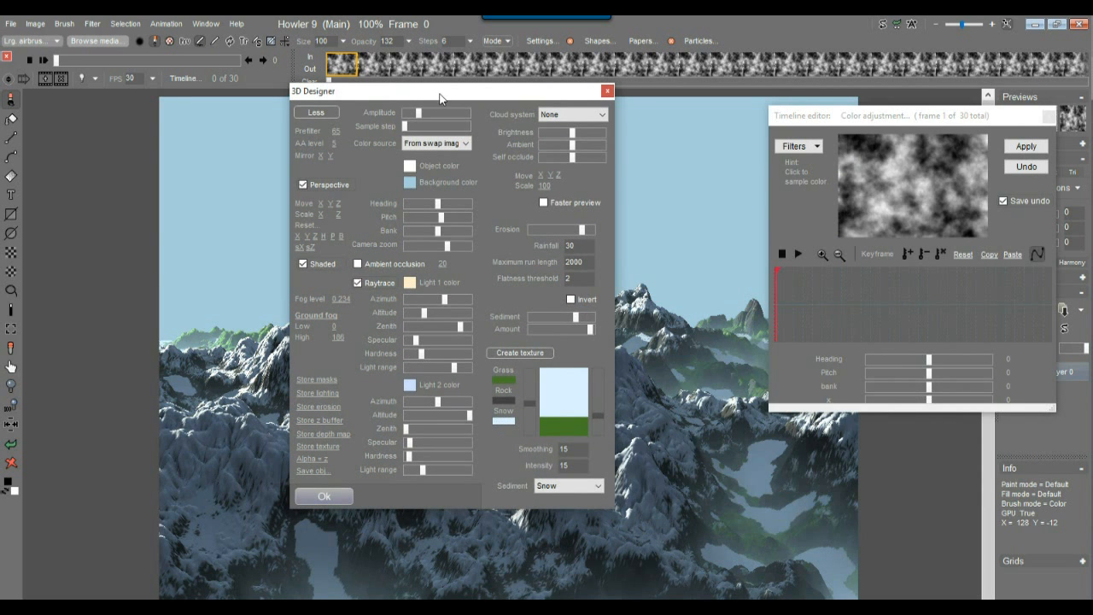
left_click_drag(418, 97, 794, 98)
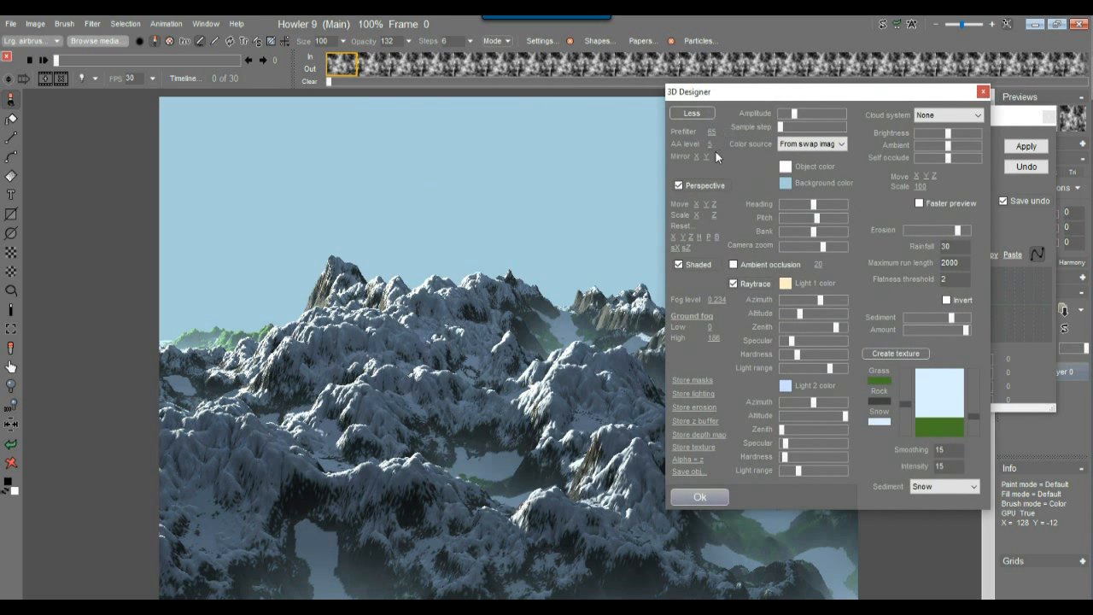
mouse_move(694, 152)
left_mouse_down()
mouse_move(657, 140)
mouse_move(698, 148)
left_mouse_up()
left_click_drag(708, 143, 597, 215)
left_click_drag(711, 133, 724, 133)
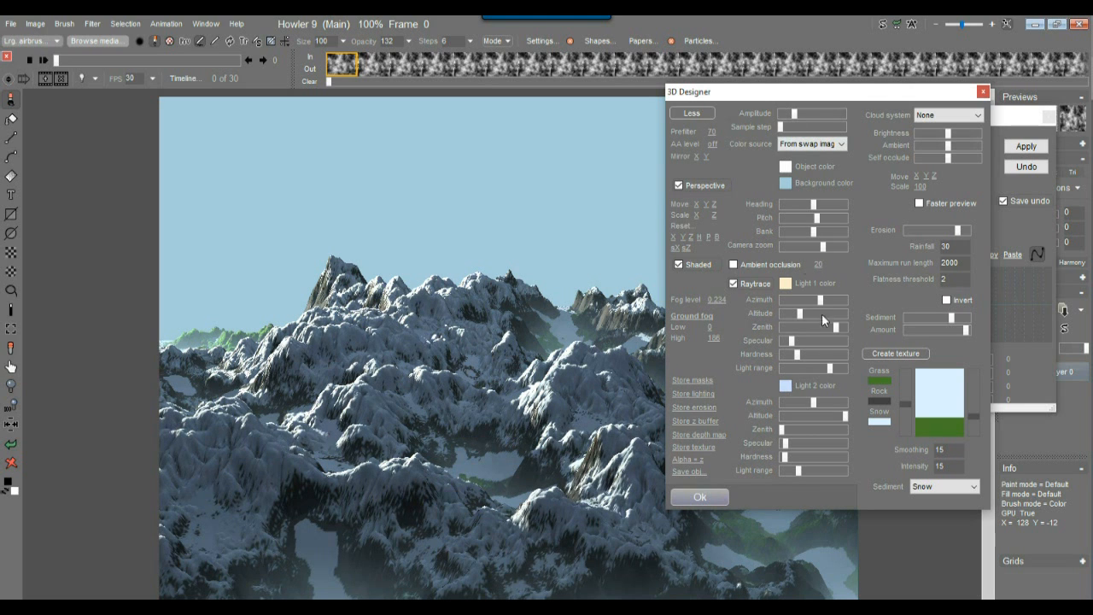
Slightly increase the sediment, reduce the range of both lights, raise light 1's specular and minimize its hardness.
left_click_drag(952, 317, 962, 319)
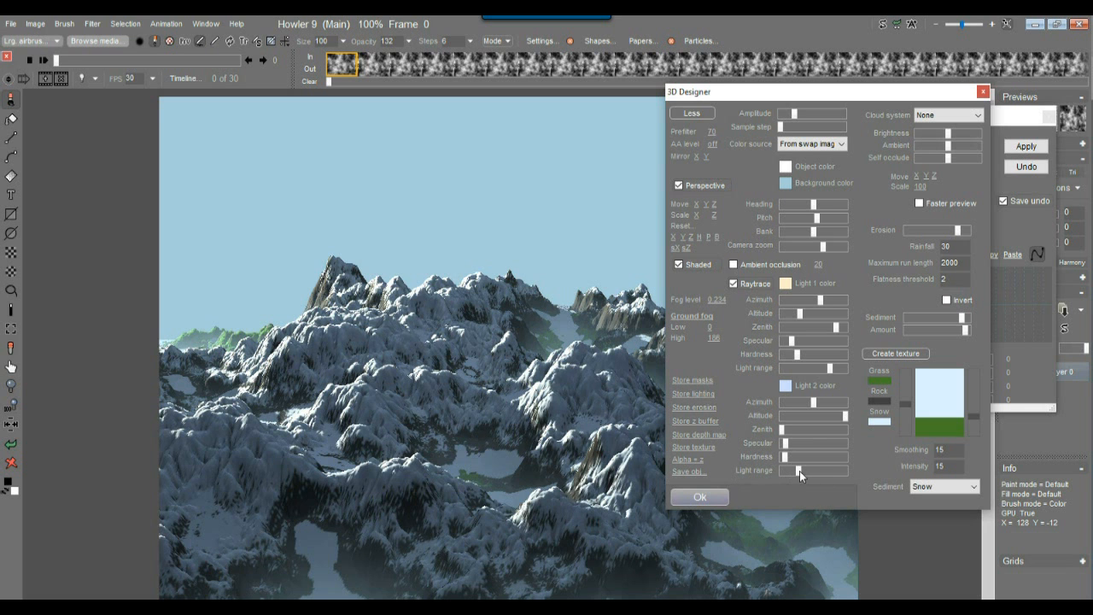
mouse_move(802, 471)
left_mouse_down()
mouse_move(817, 473)
mouse_move(797, 476)
left_mouse_up()
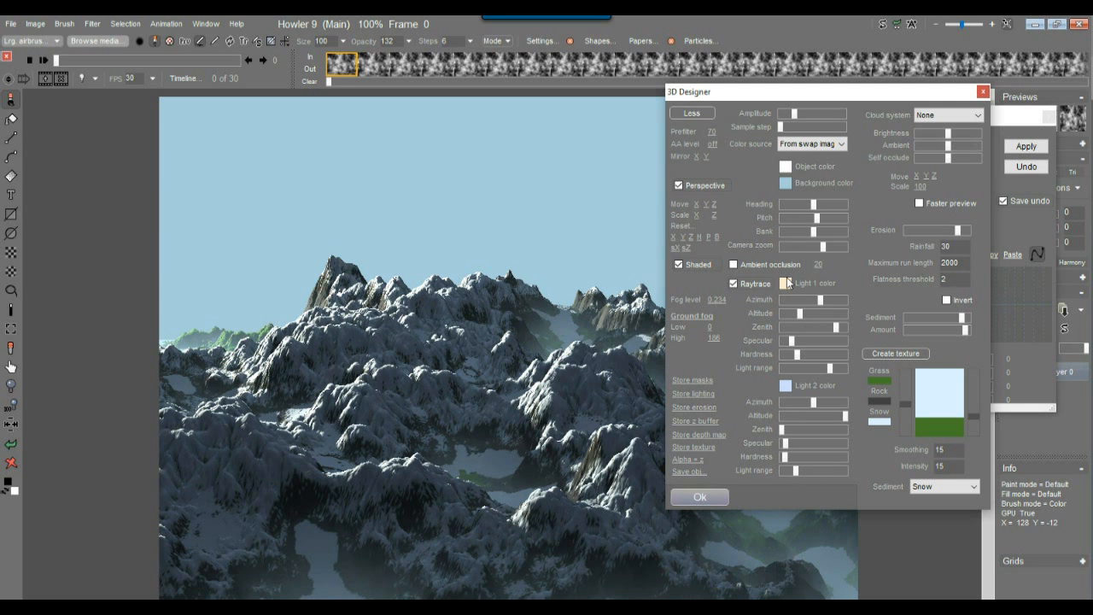
left_click_drag(815, 298, 837, 328)
mouse_move(832, 368)
left_mouse_down()
mouse_move(799, 371)
mouse_move(782, 353)
mouse_move(829, 340)
mouse_move(780, 354)
mouse_move(846, 342)
mouse_move(789, 368)
mouse_move(816, 369)
left_mouse_up()
left_click(828, 341)
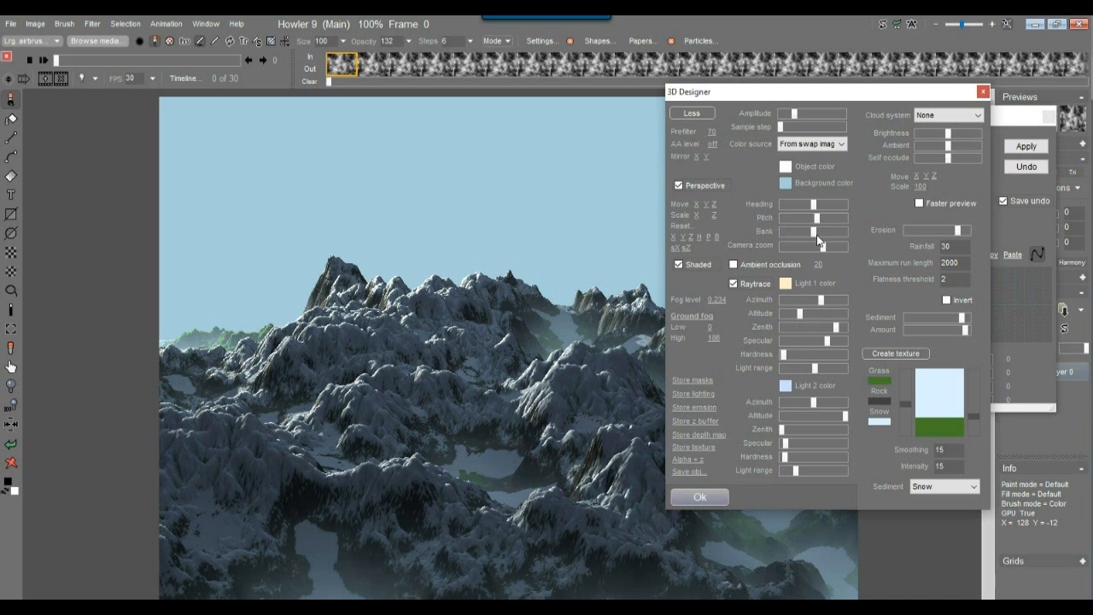
Reframe the mountains with a slightly lower pitch, maximum camera zoom and a shifted terrain position, and accept the 3D Designer settings.
left_click_drag(818, 220, 816, 222)
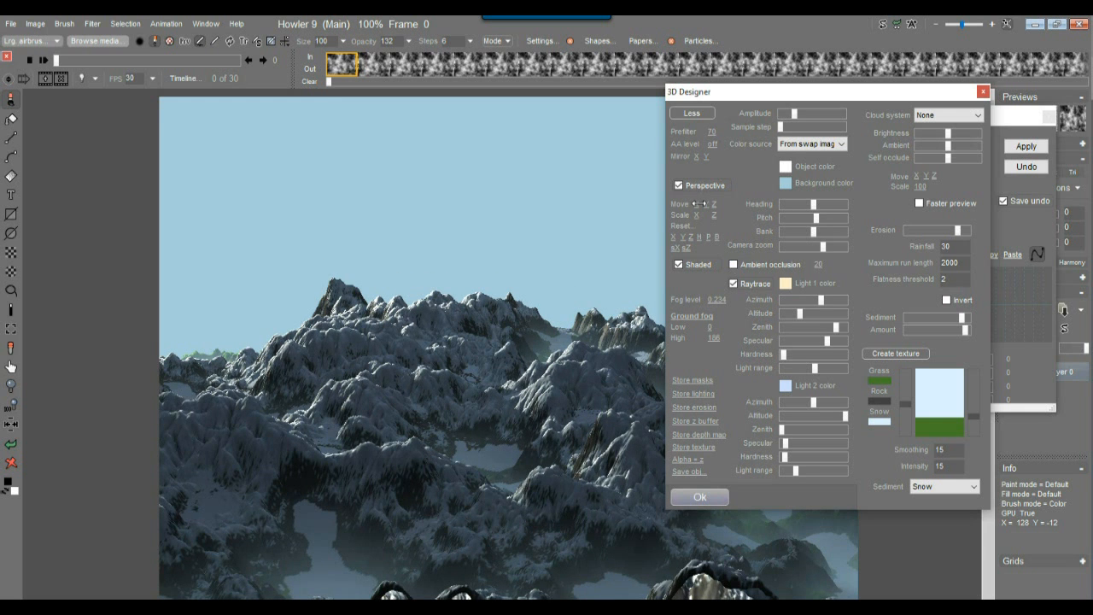
left_click_drag(699, 203, 412, 214)
mouse_move(502, 232)
left_mouse_down()
mouse_move(431, 333)
mouse_move(498, 270)
mouse_move(490, 235)
left_mouse_up()
left_click_drag(826, 247, 877, 250)
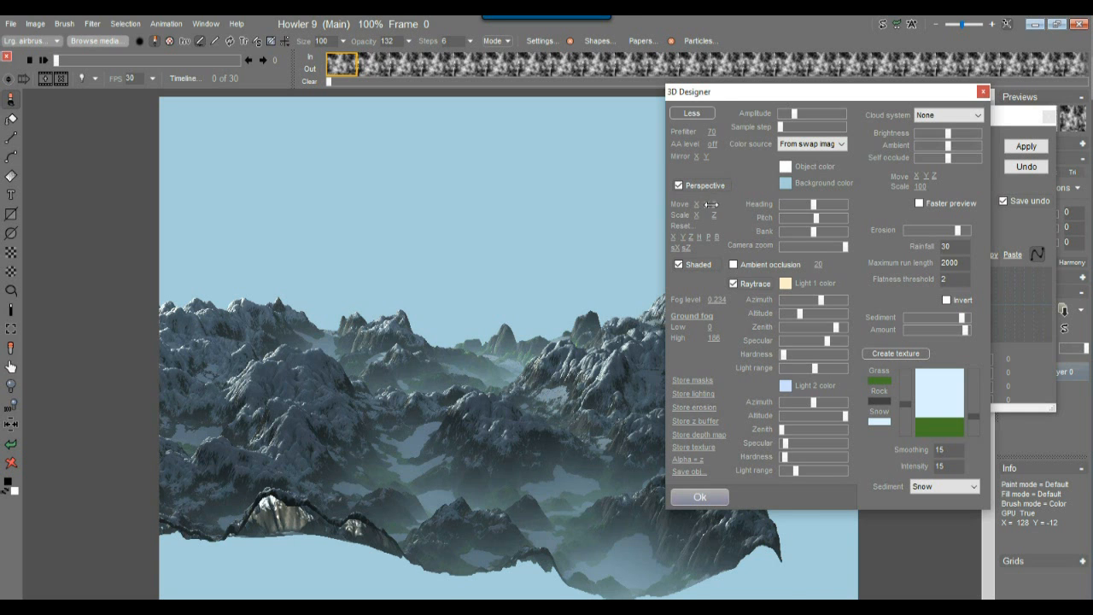
left_click_drag(716, 204, 427, 216)
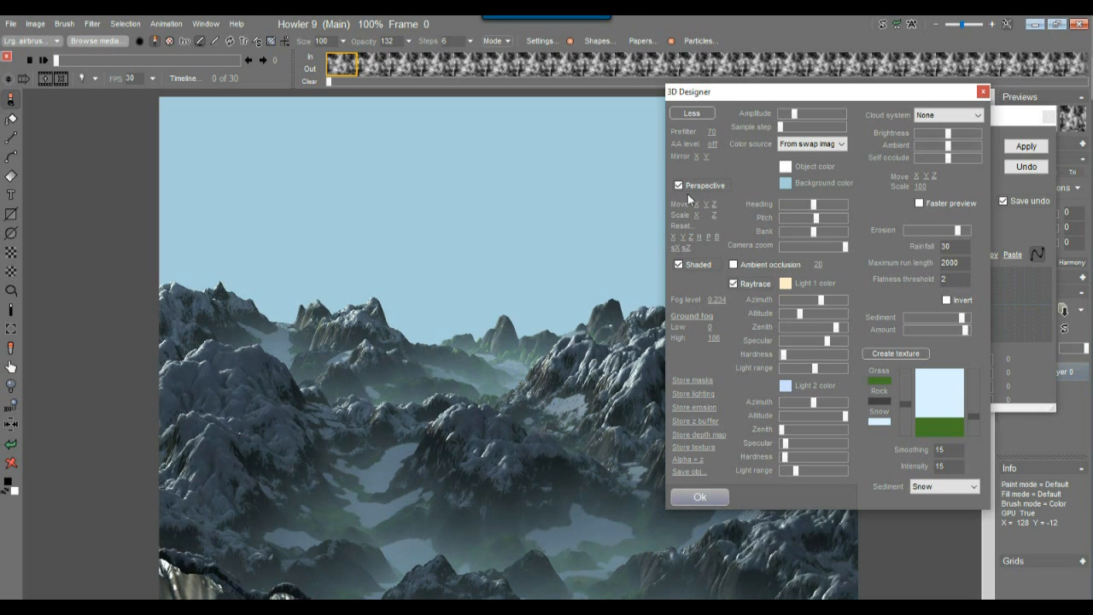
left_click_drag(705, 203, 801, 258)
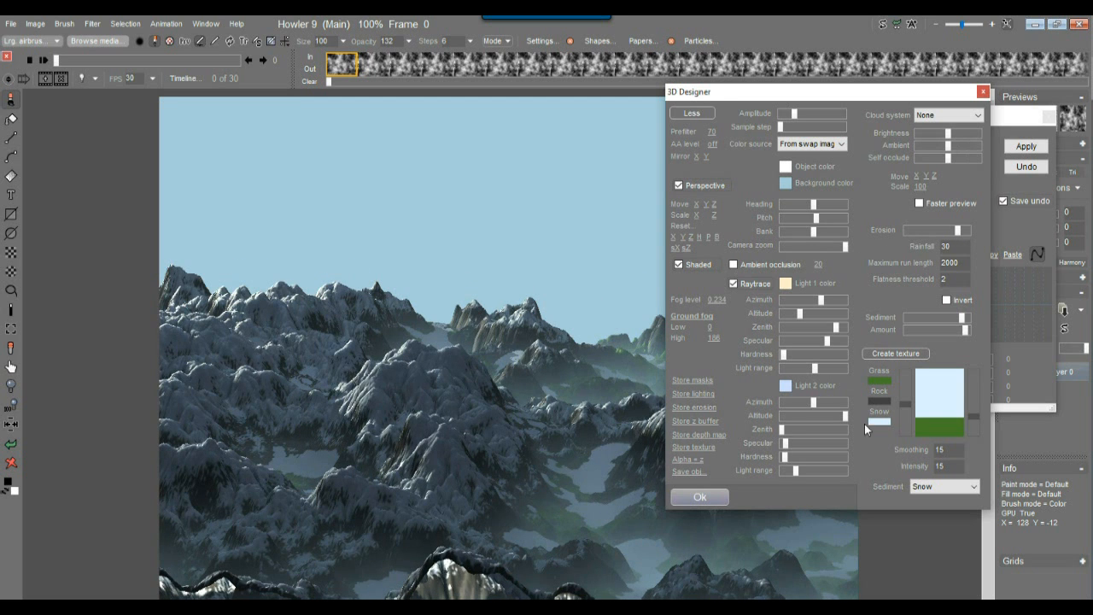
left_click(698, 498)
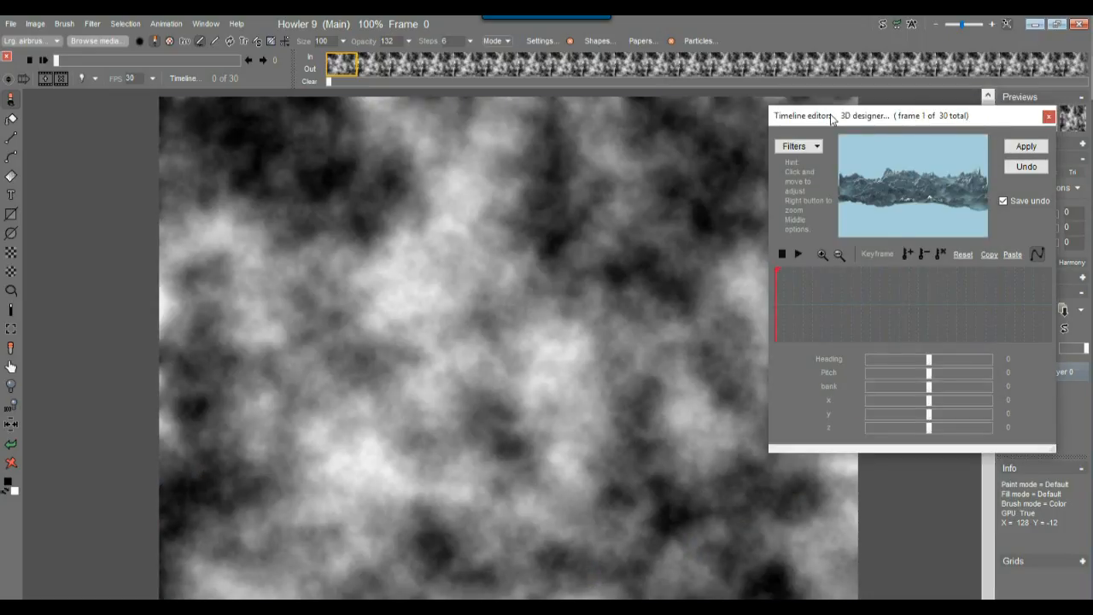
Widen the timeline editor and set the first frame's heading to -5, pitch to 4 and z to -1000.
left_click_drag(899, 209, 919, 194)
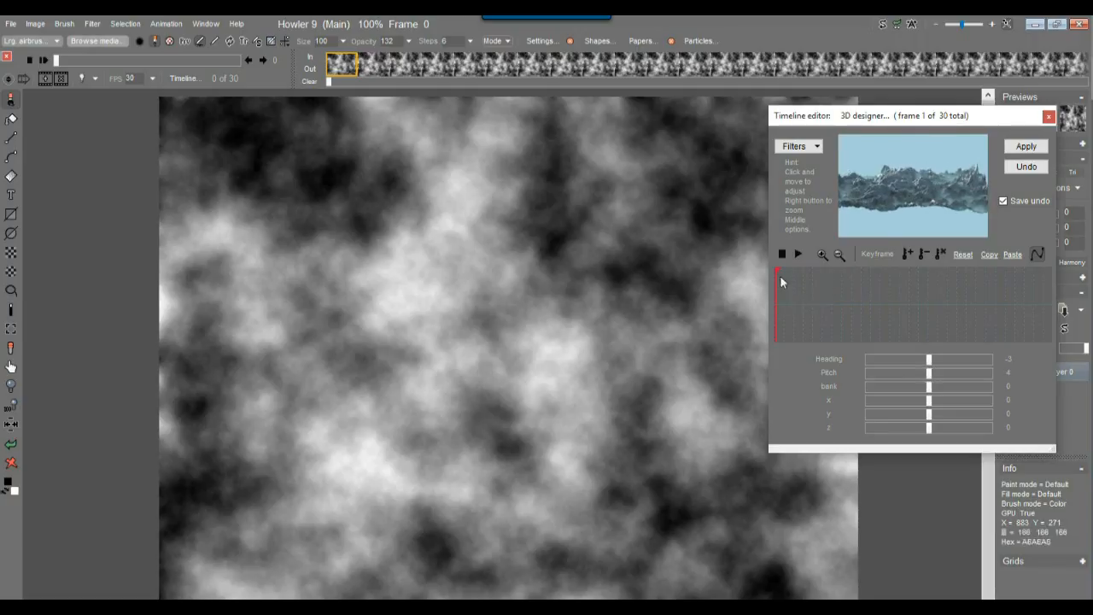
left_click_drag(764, 285, 312, 285)
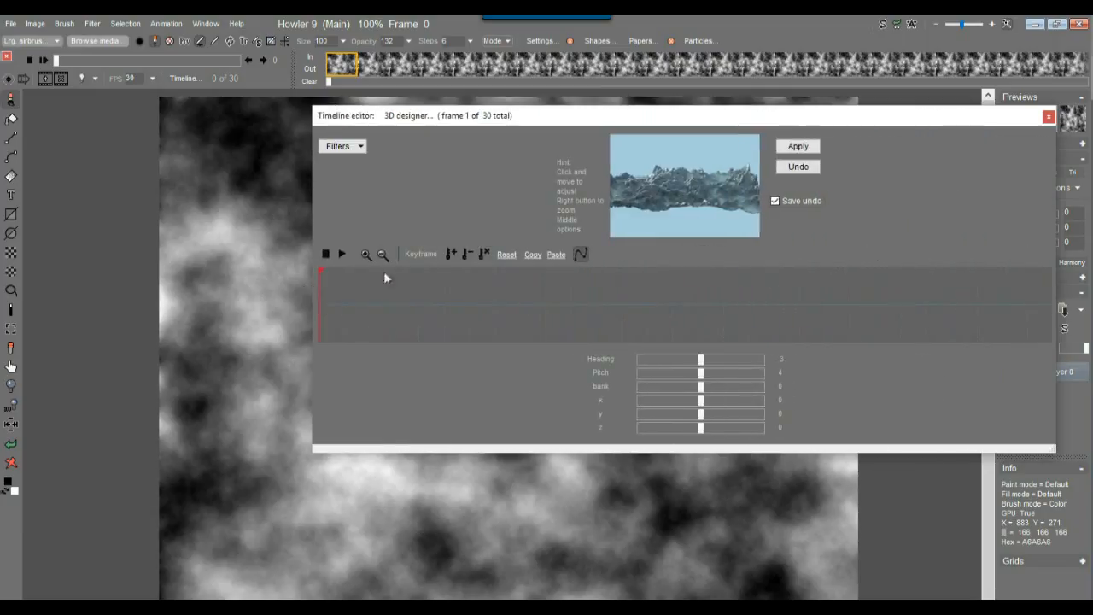
left_click_drag(885, 120, 794, 131)
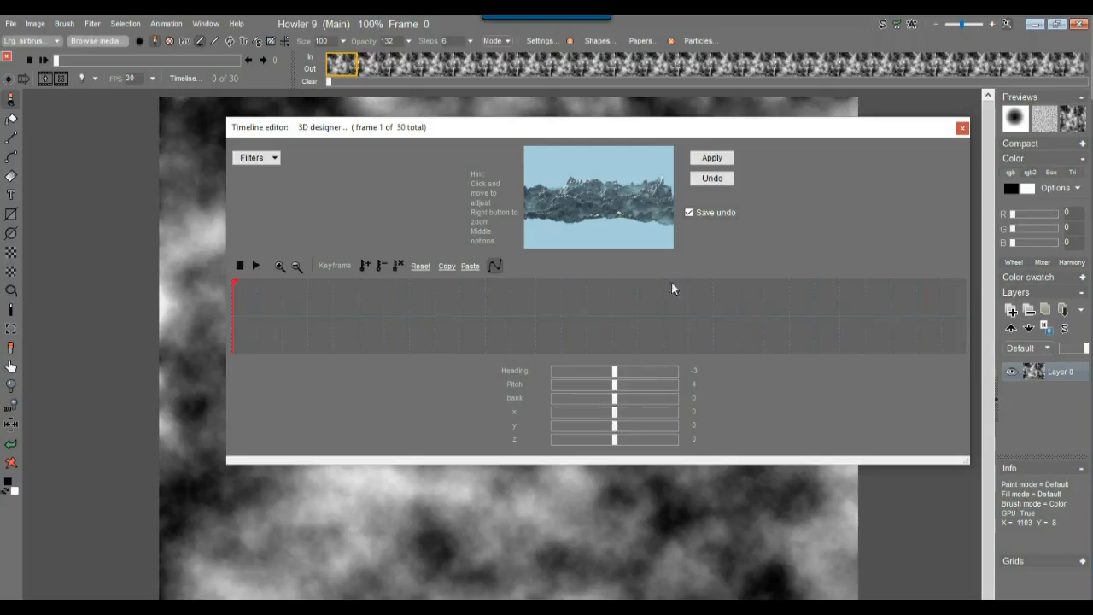
left_click_drag(607, 211, 606, 229)
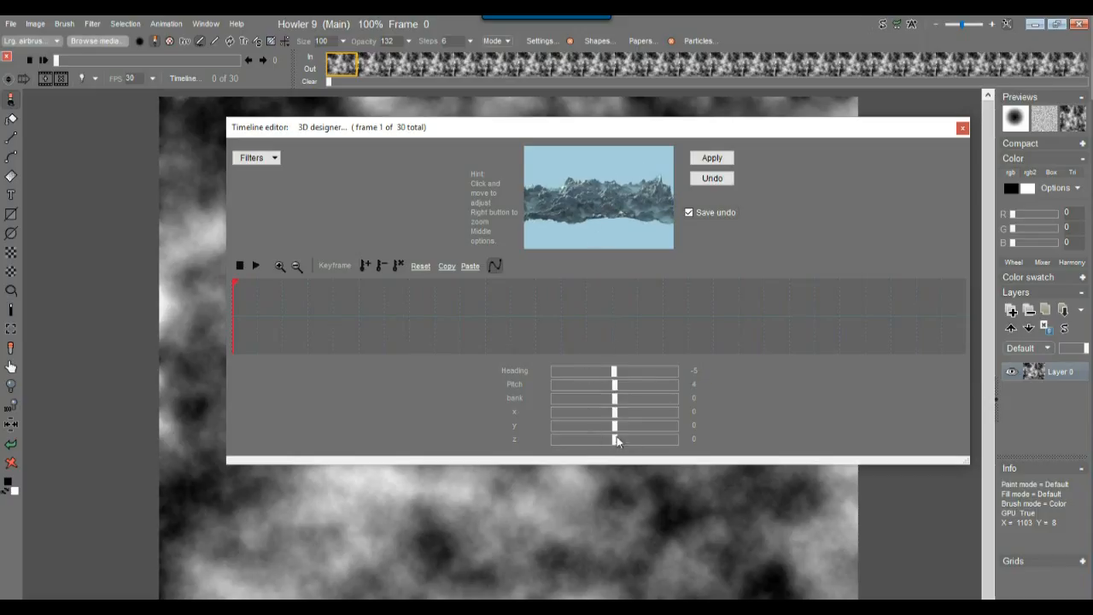
left_click_drag(599, 438, 537, 441)
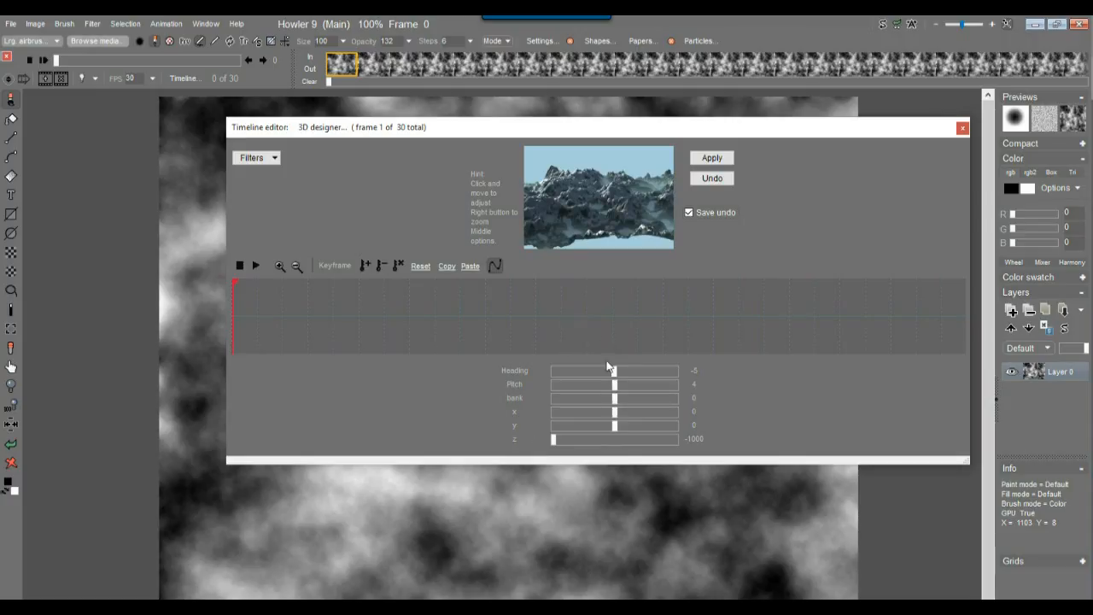
Keyframe a sideways camera move, with x at 122 on the first frame and about -180 on the last frame.
mouse_move(617, 418)
left_mouse_down()
mouse_move(637, 419)
mouse_move(622, 423)
left_mouse_up()
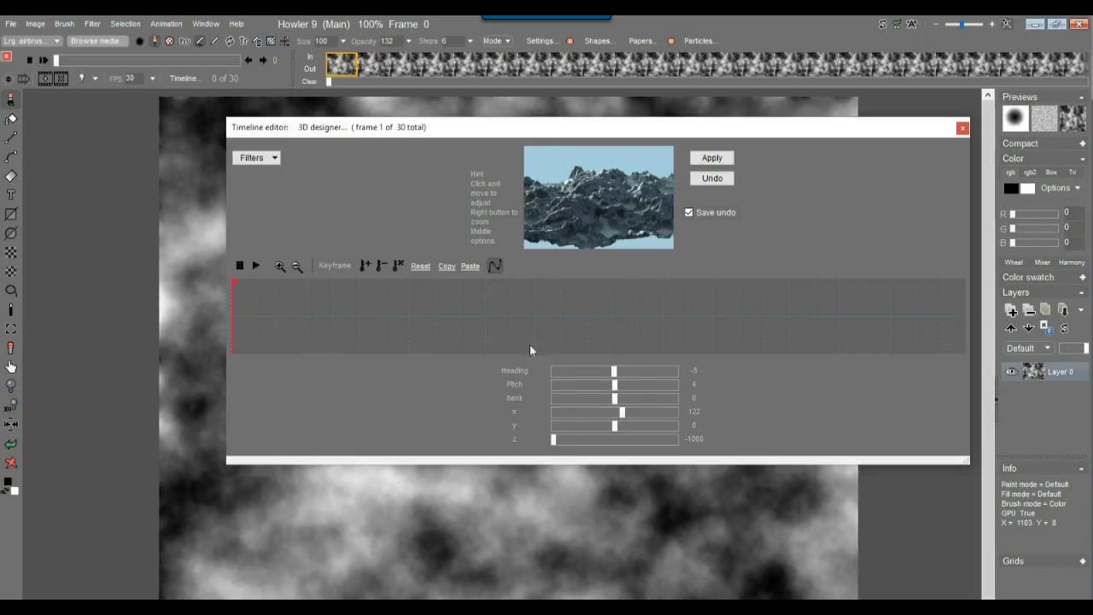
left_click(364, 266)
left_click(963, 303)
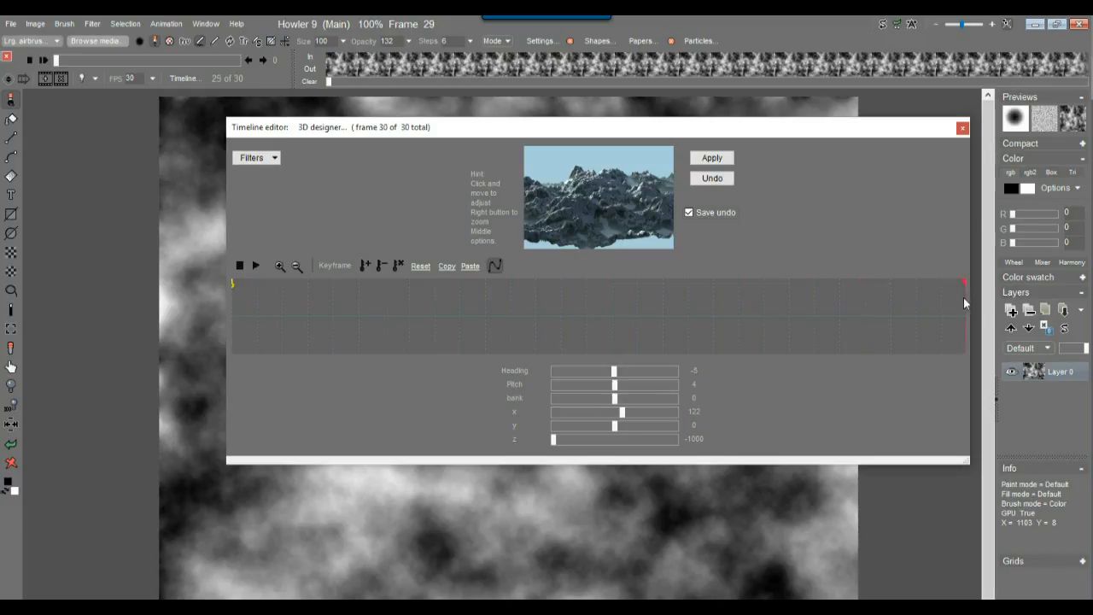
left_click_drag(622, 412, 605, 420)
left_click(365, 265)
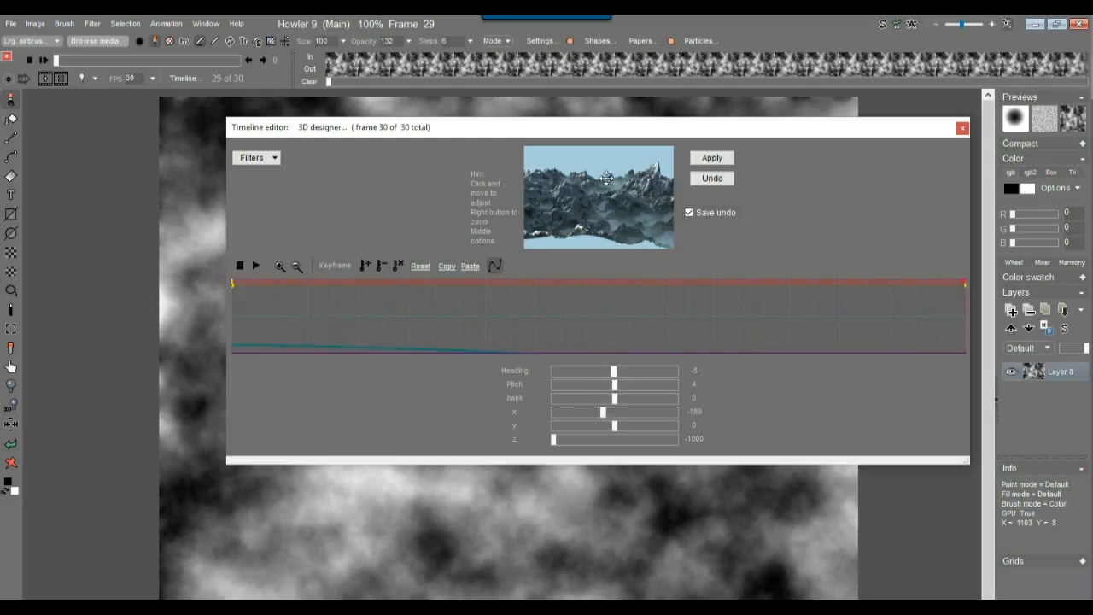
Preview the move around frame 23, apply the 3D Designer animation to the frames, and place the narrowed timeline editor clear of the image.
mouse_move(539, 344)
left_mouse_down()
mouse_move(512, 317)
mouse_move(785, 324)
left_mouse_up()
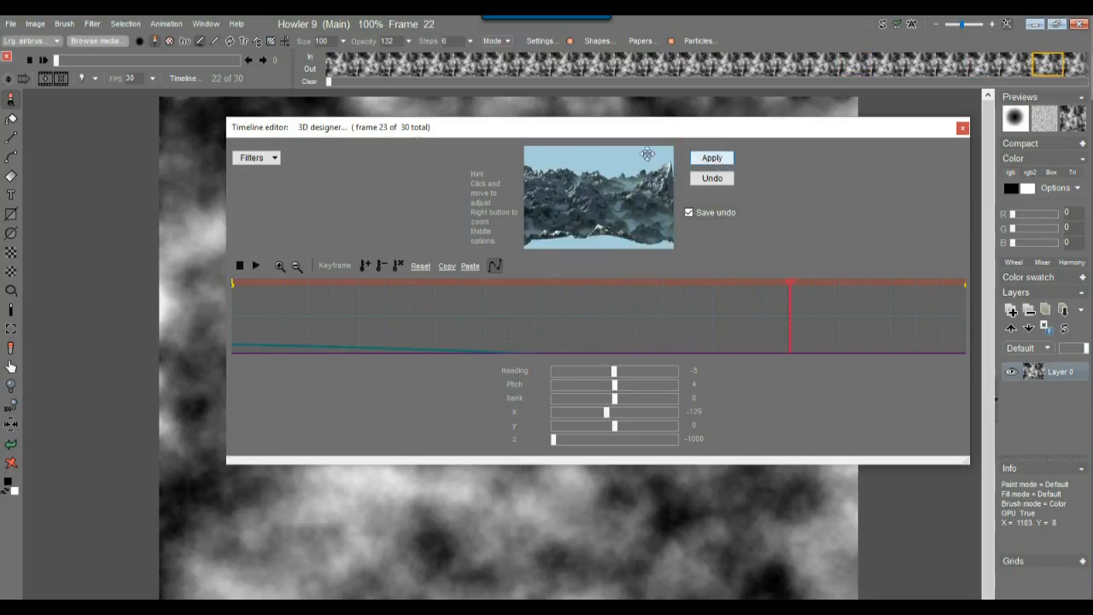
left_click_drag(226, 191, 600, 221)
left_click(899, 158)
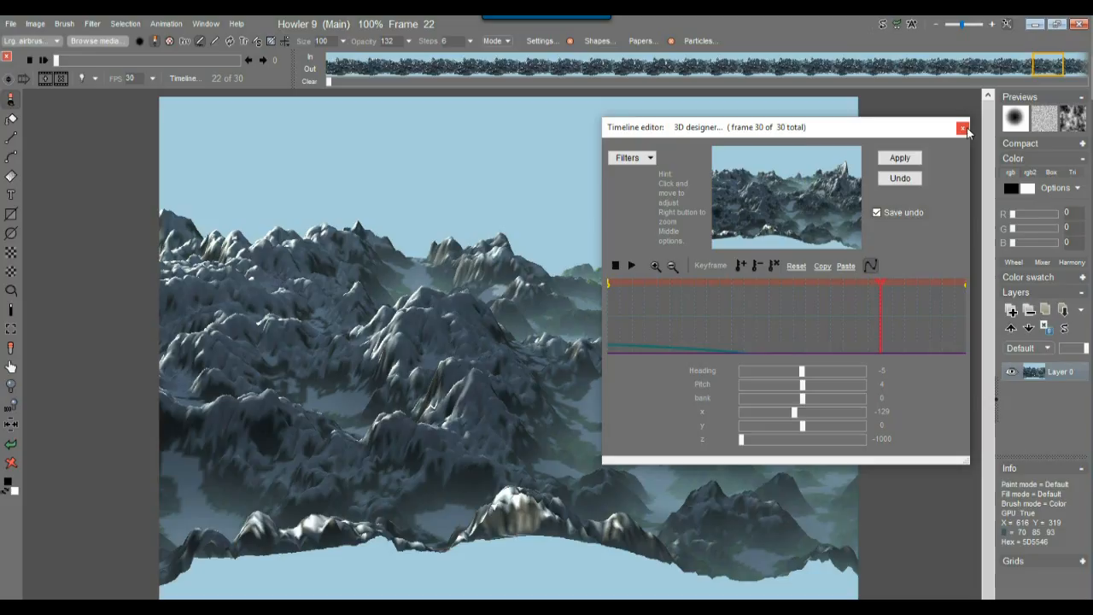
left_click_drag(612, 127, 922, 251)
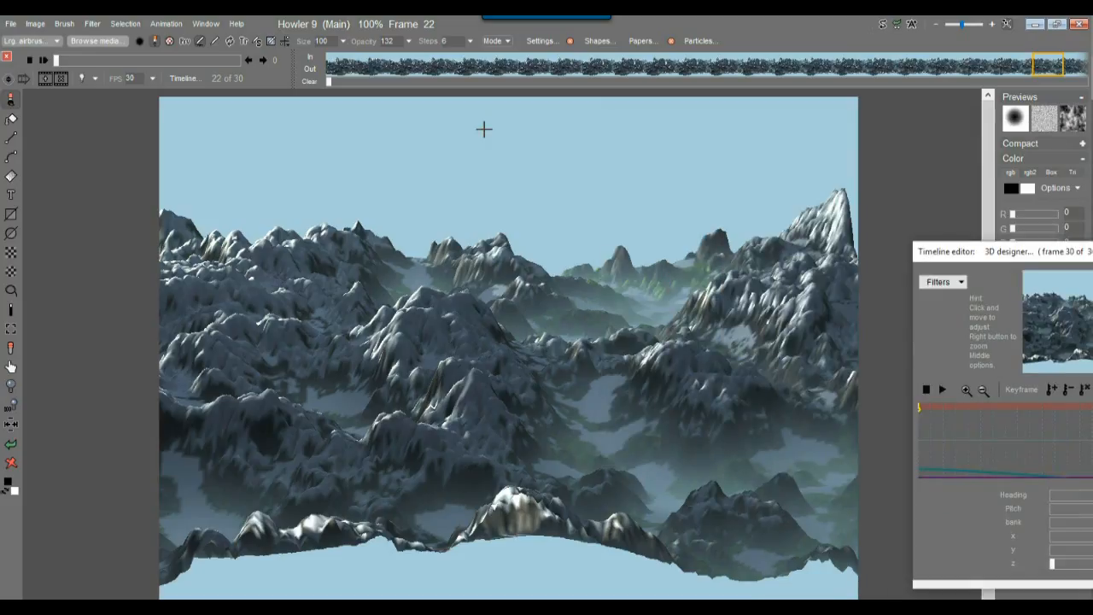
Play the rendered animation, delete its first frame, and scrub ahead to frame 4.
left_click(44, 61)
mouse_move(57, 60)
left_mouse_down()
mouse_move(251, 68)
mouse_move(40, 68)
left_mouse_up()
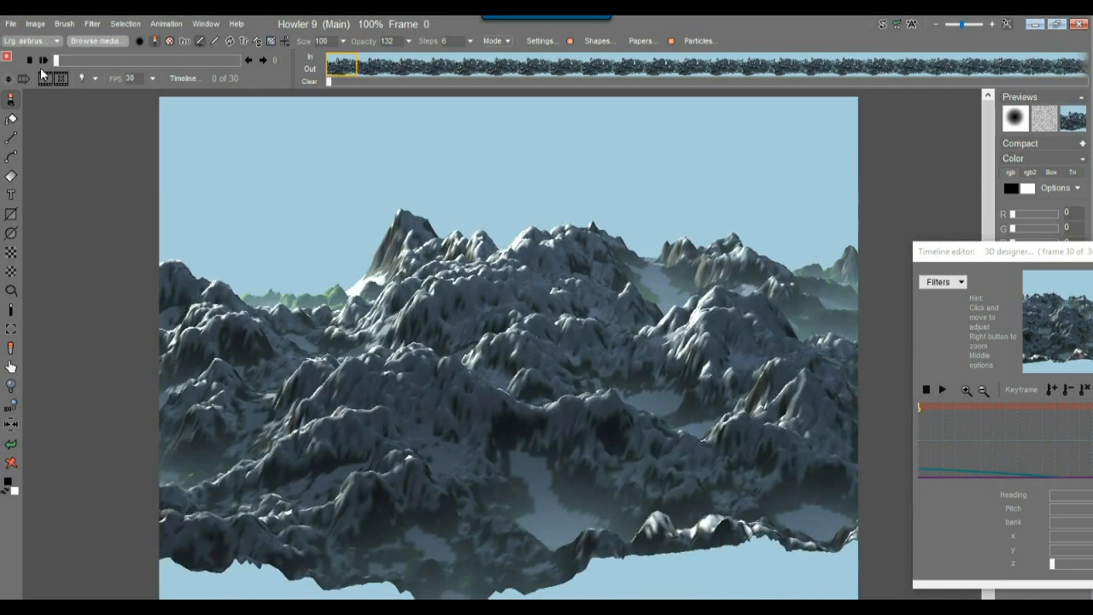
left_click(61, 79)
mouse_move(58, 62)
left_mouse_down()
mouse_move(269, 68)
mouse_move(47, 62)
mouse_move(296, 61)
mouse_move(86, 67)
left_mouse_up()
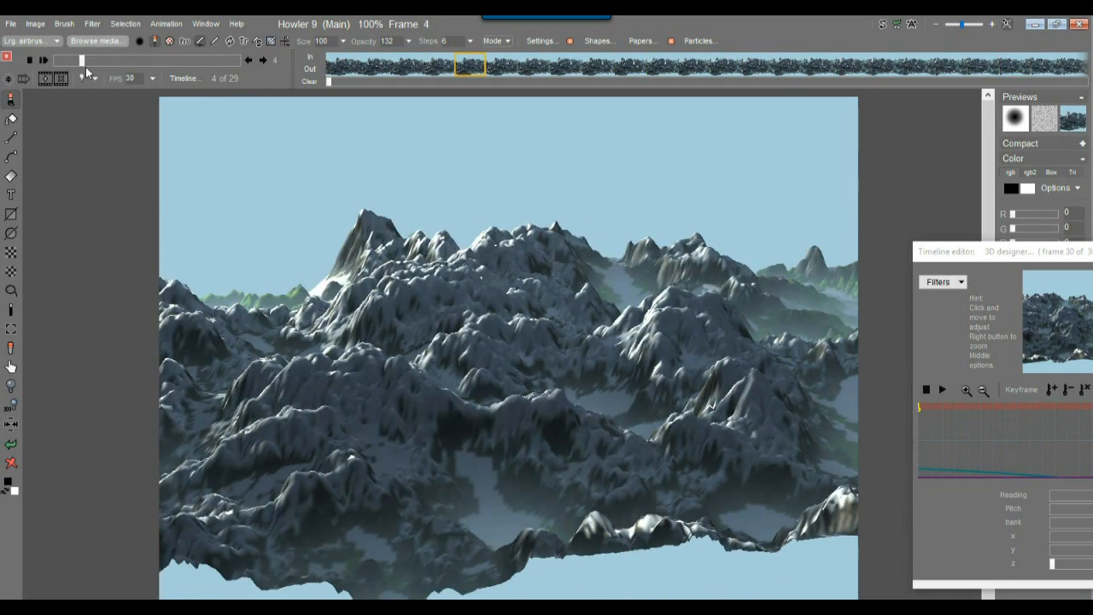
Turn on the alpha overlay and select a full-width rectangle across the middle of the mountains.
left_click(35, 23)
mouse_move(174, 379)
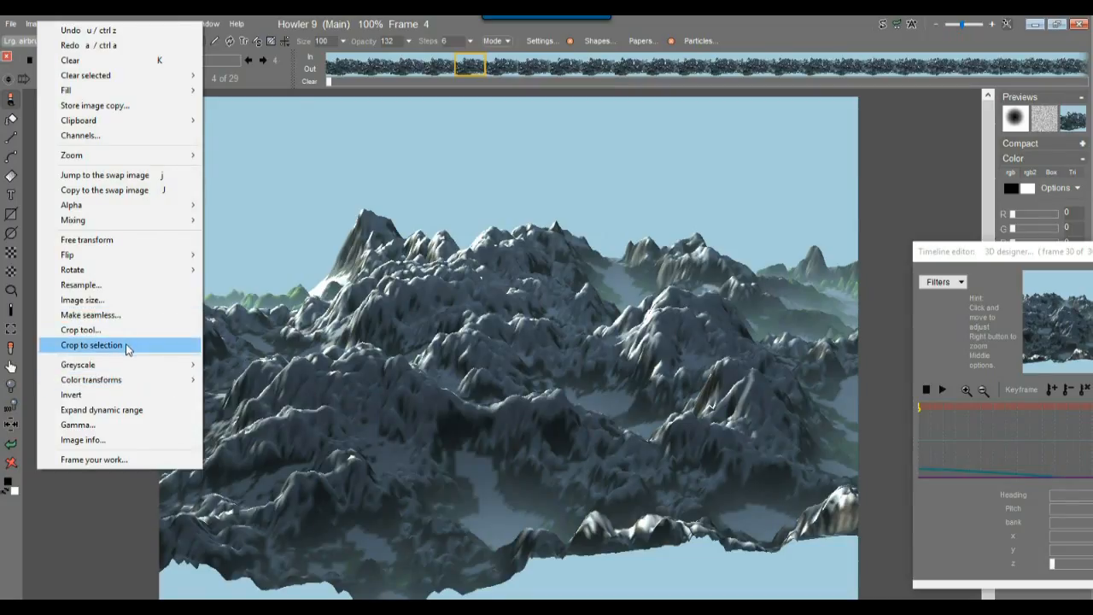
left_click(766, 16)
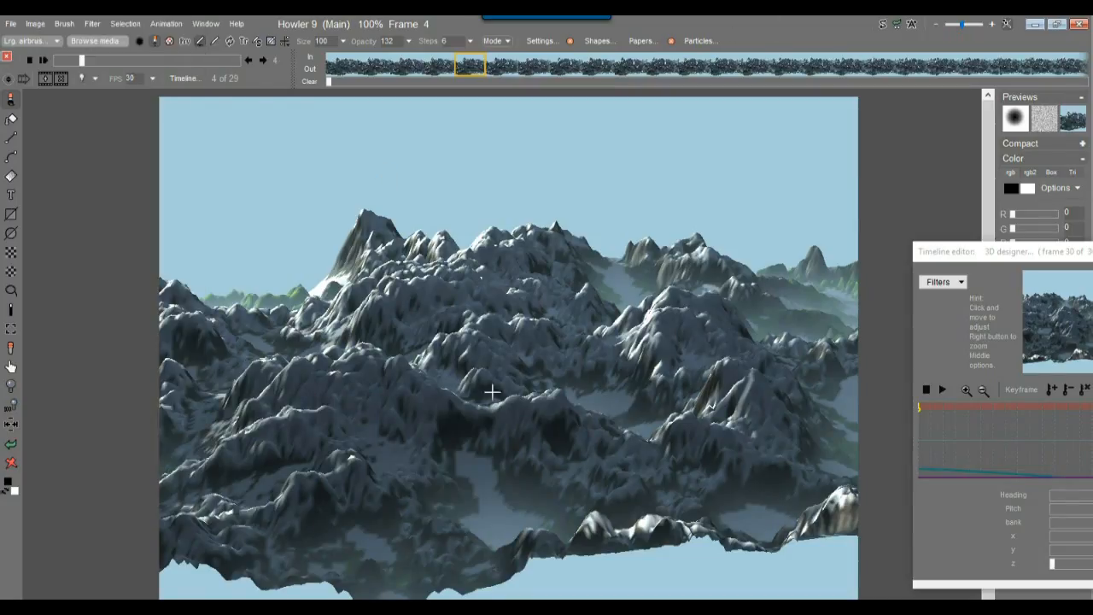
left_click(125, 23)
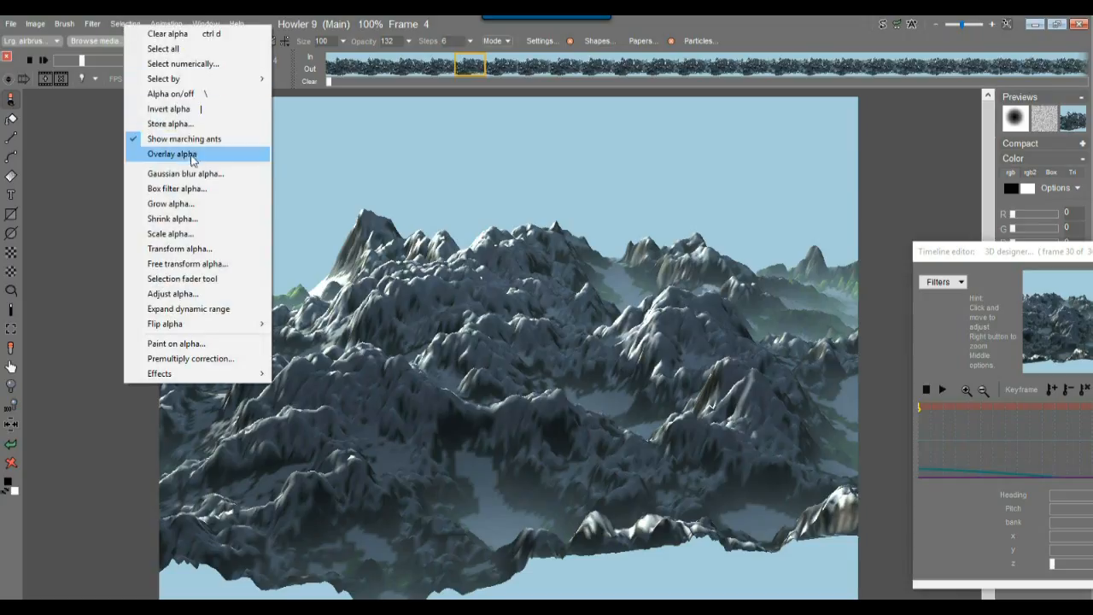
left_click(174, 154)
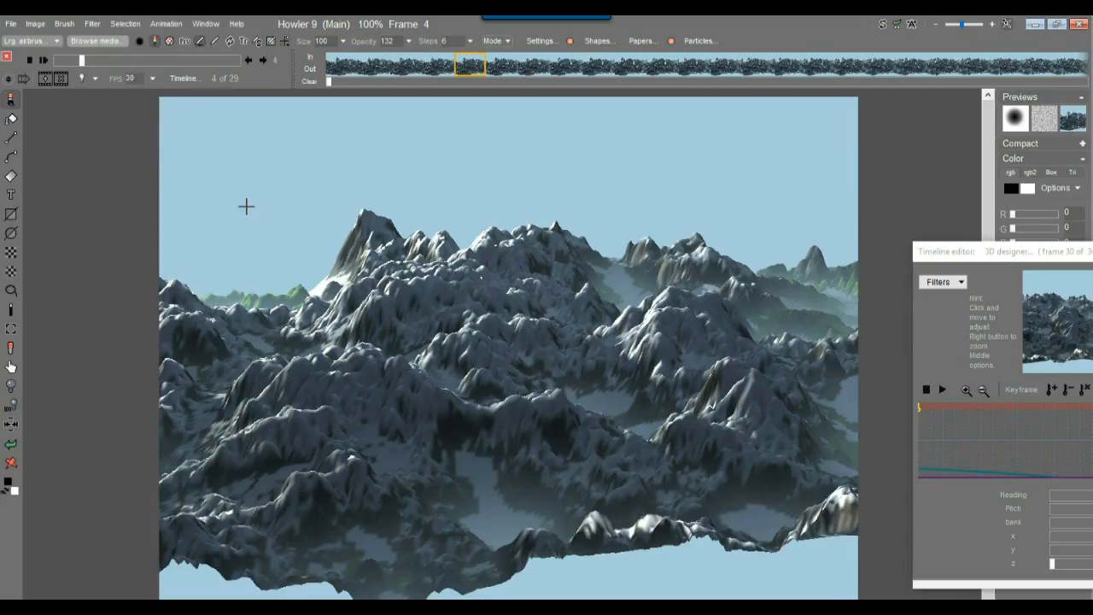
left_click(12, 253)
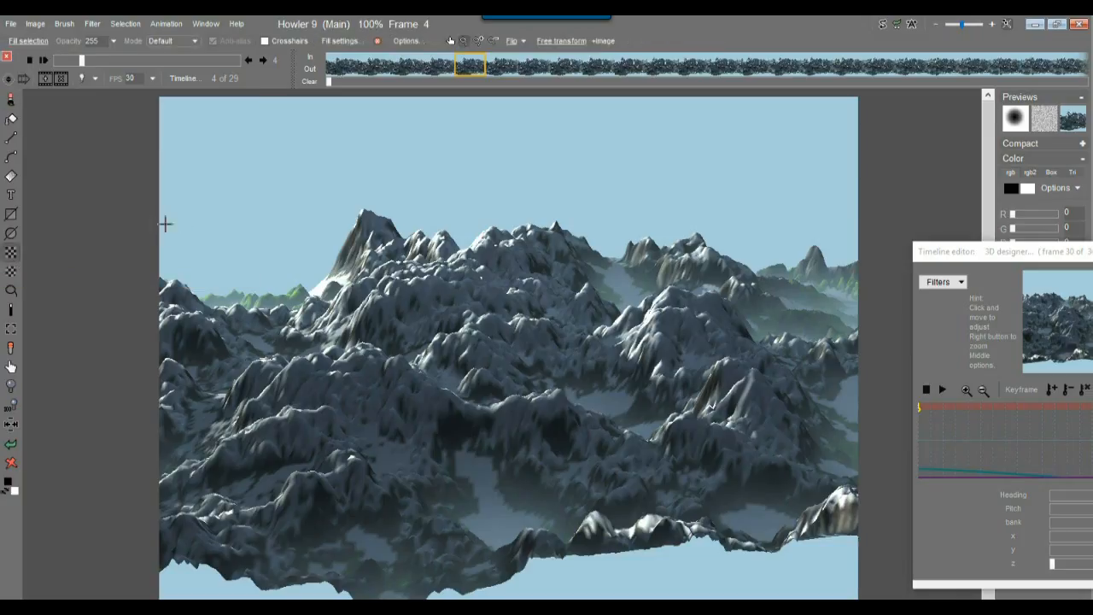
left_click_drag(799, 448, 871, 489)
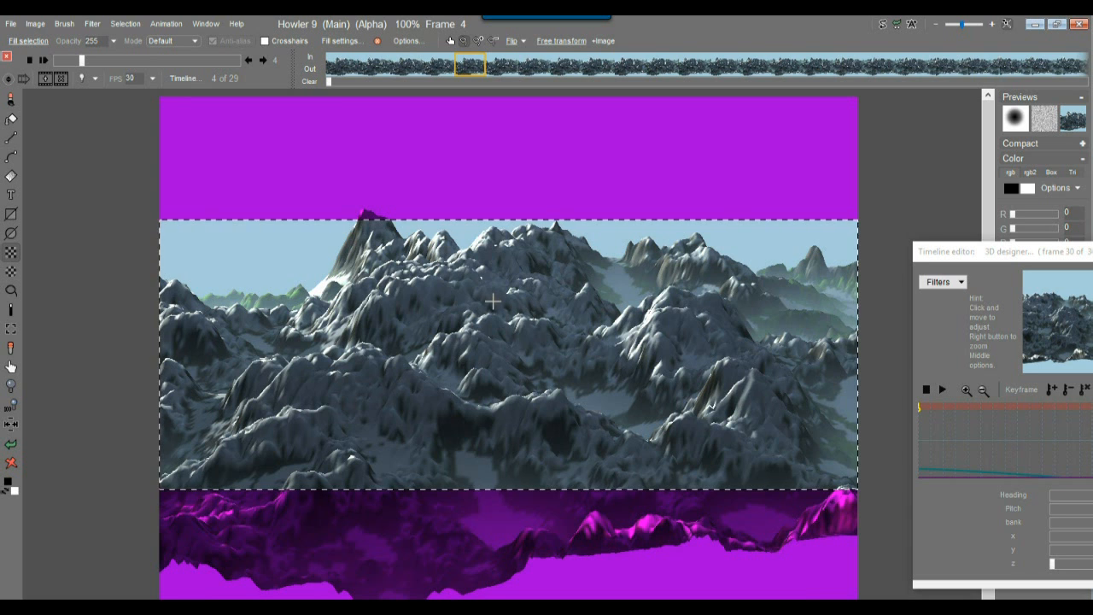
Redraw the full-width selection on the last frame so it includes the tall peak and leaves out most of the terrain's front edge.
left_click_drag(85, 59, 237, 61)
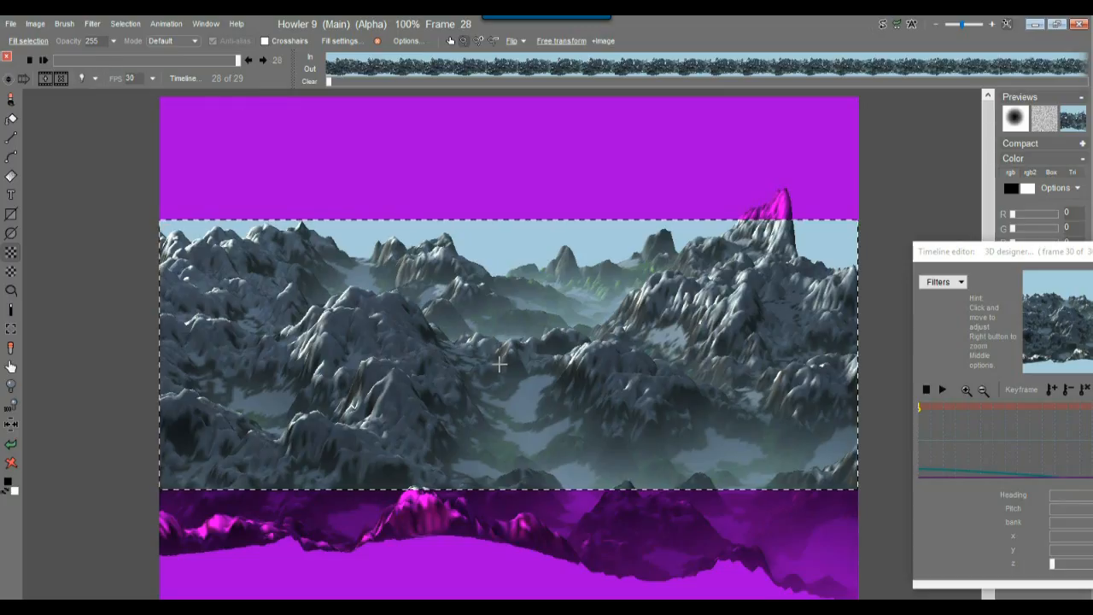
left_click_drag(512, 365, 517, 319)
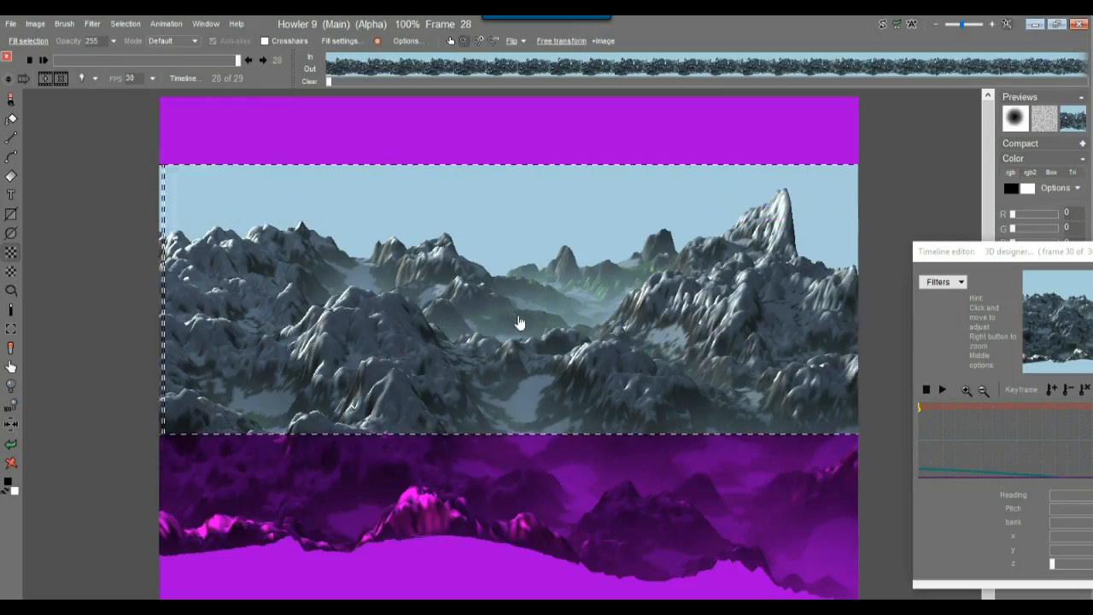
left_click_drag(83, 60, 289, 78)
left_click_drag(868, 494, 868, 495)
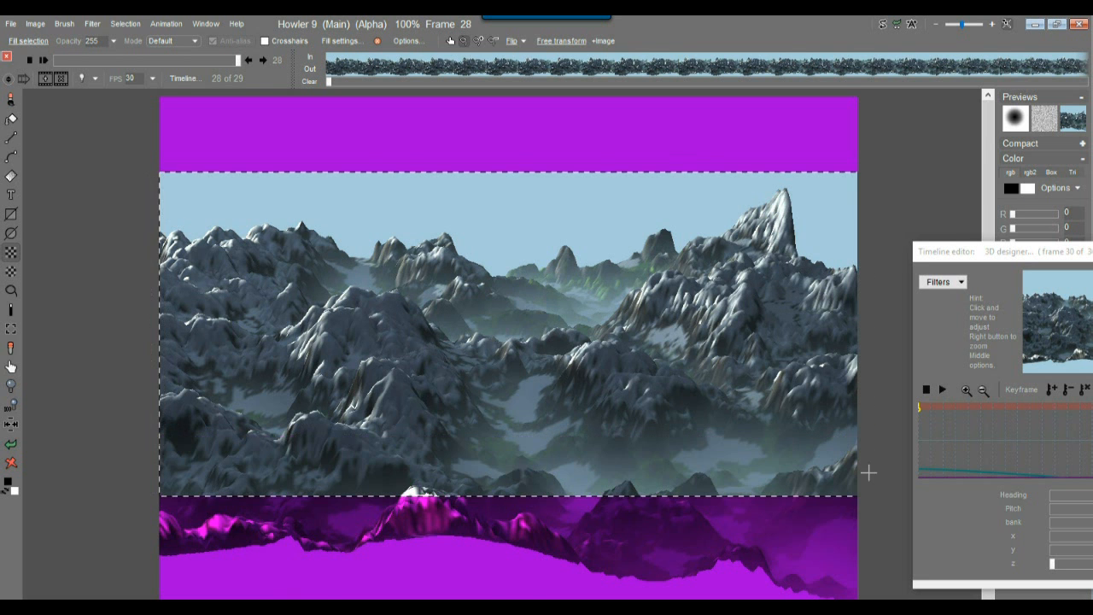
Crop the animation to the selection from frame 0 and play it back.
left_click_drag(60, 57, 21, 63)
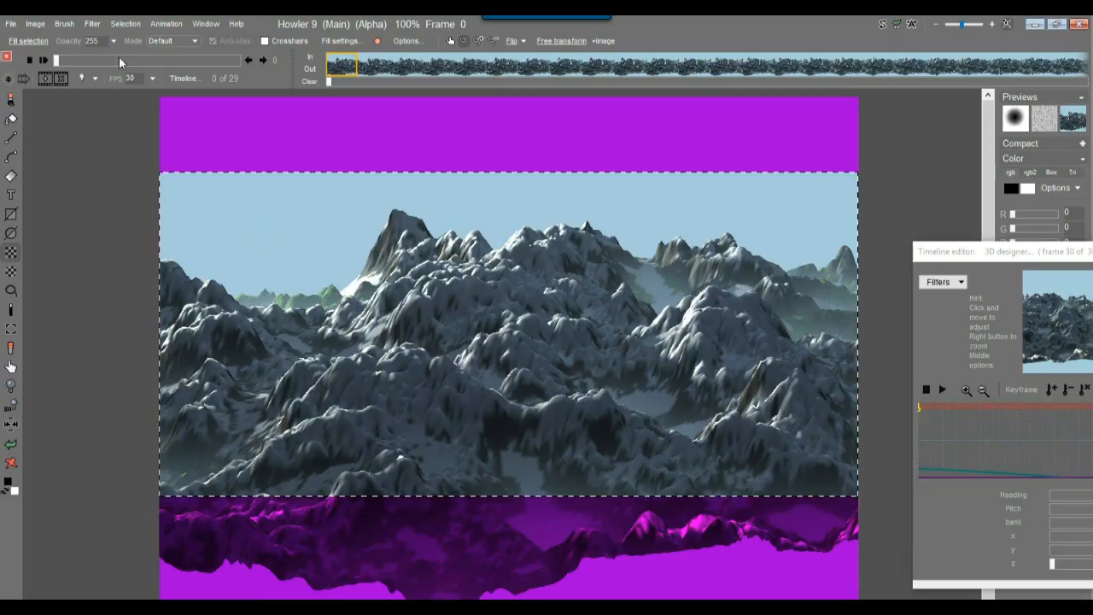
left_click(35, 23)
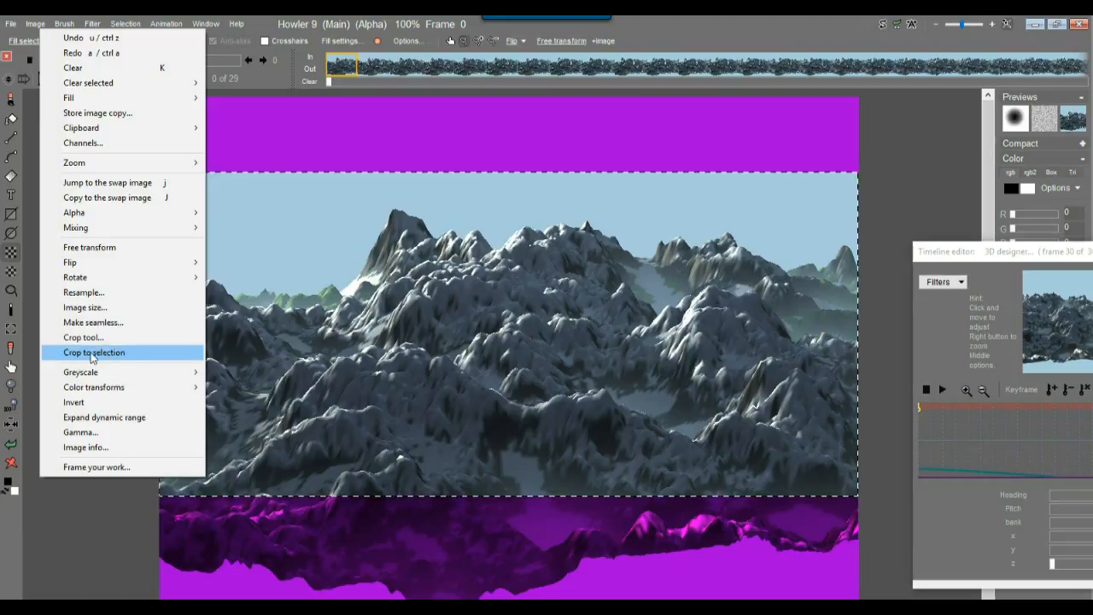
left_click(96, 353)
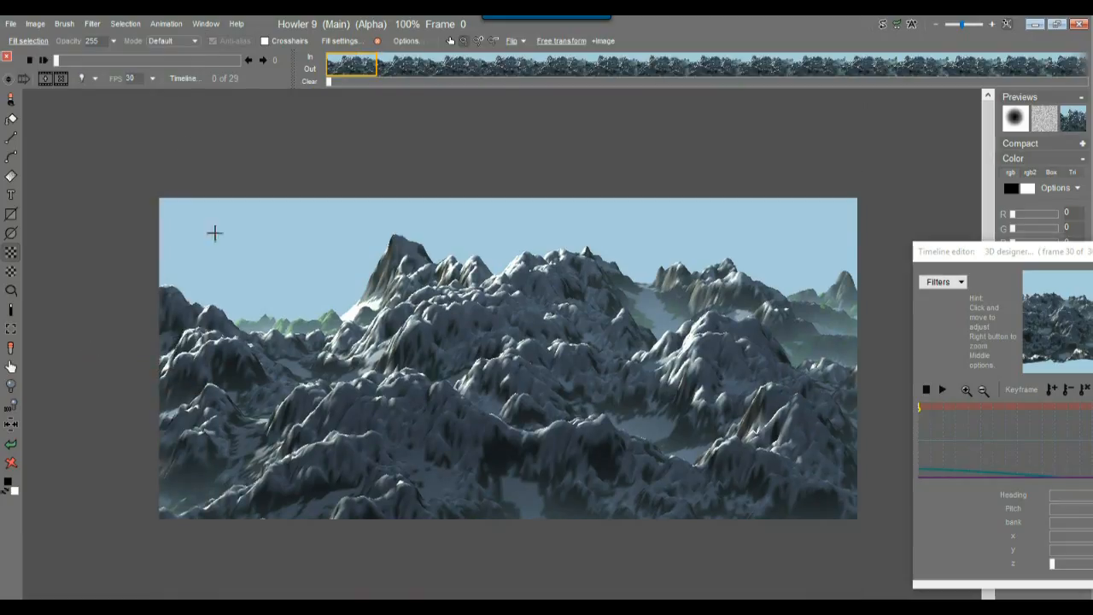
left_click(48, 62)
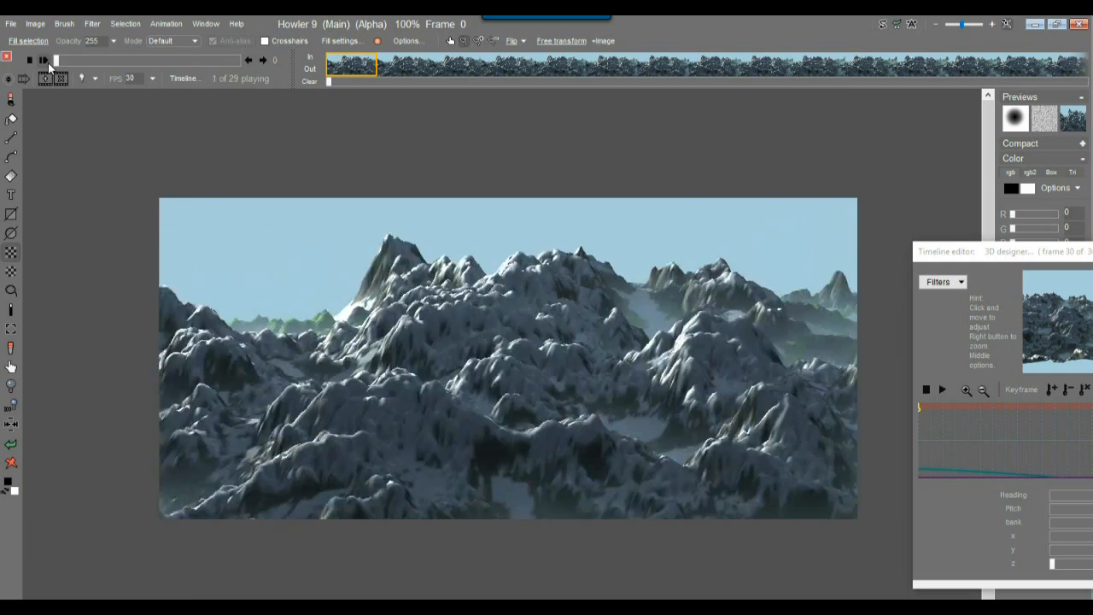
left_click_drag(56, 61, 0, 58)
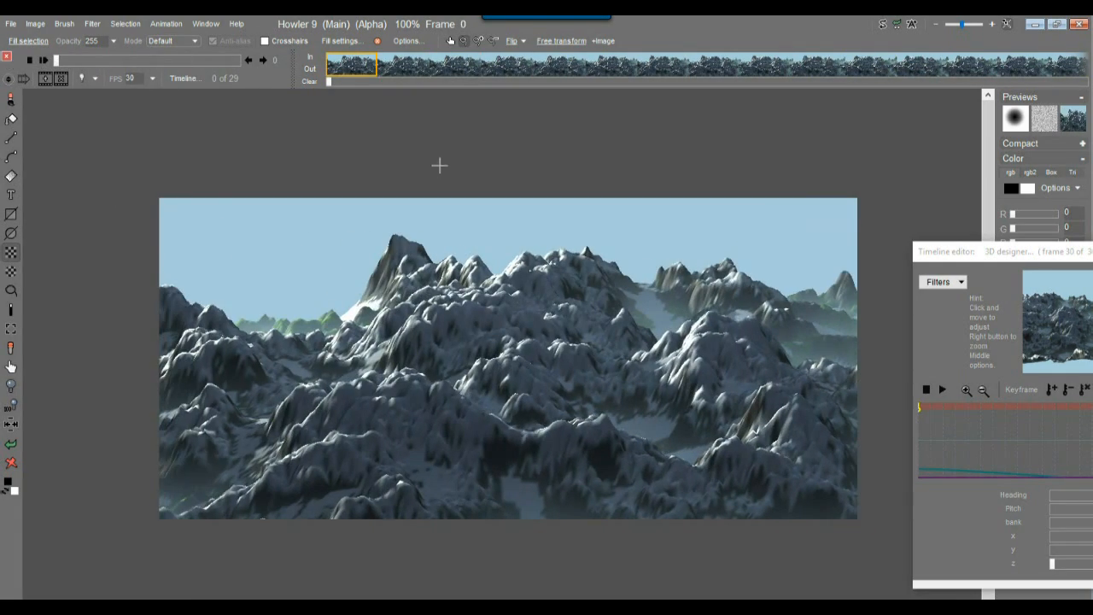
Check the cropped image's buffer width and height in the image info.
left_click(34, 24)
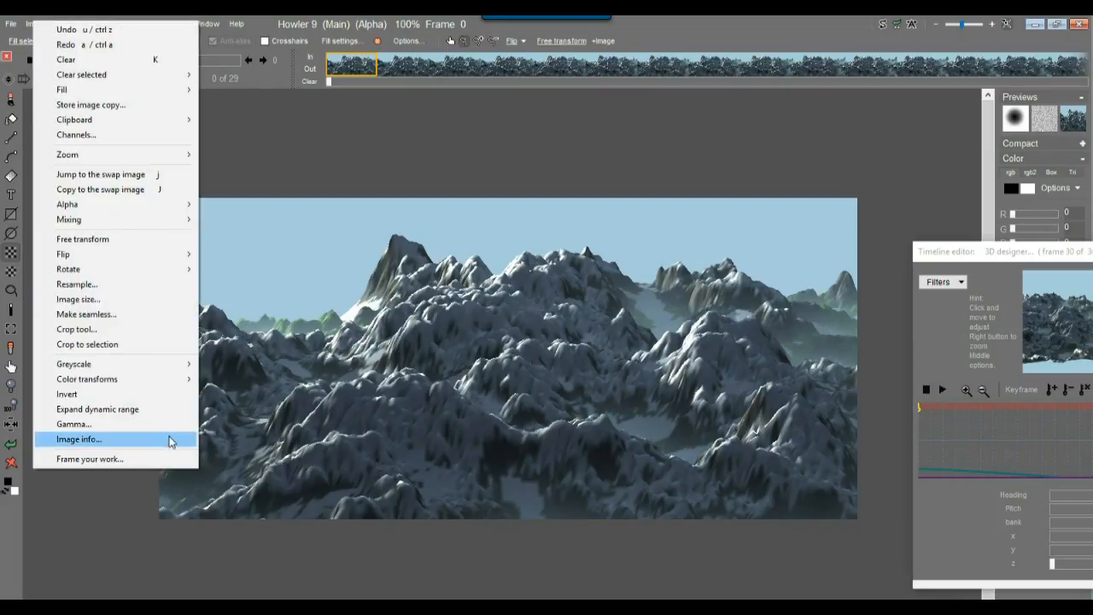
left_click(168, 439)
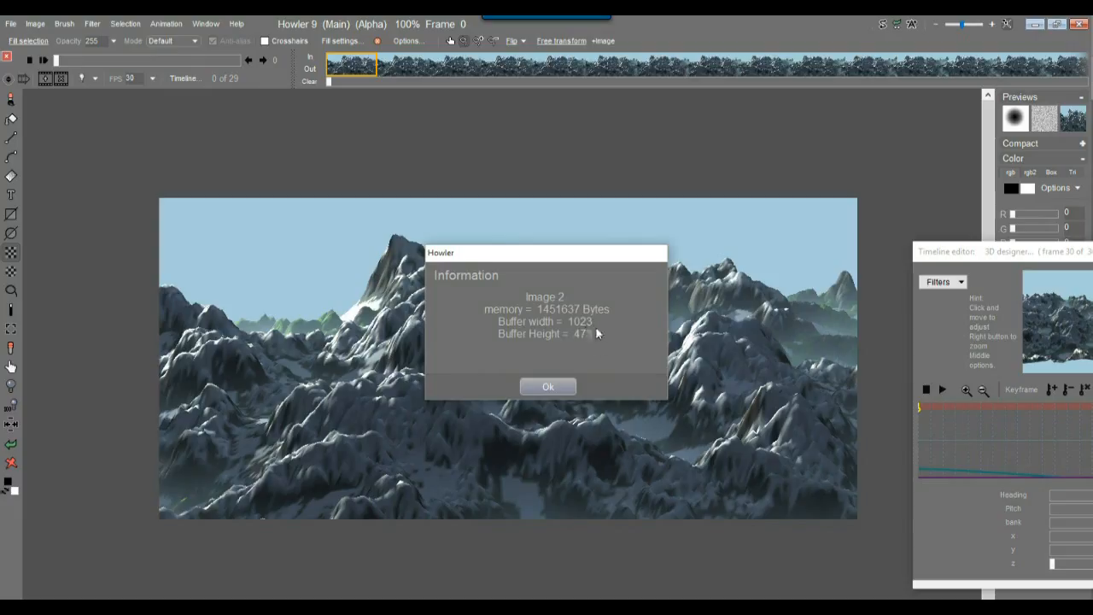
left_click(547, 386)
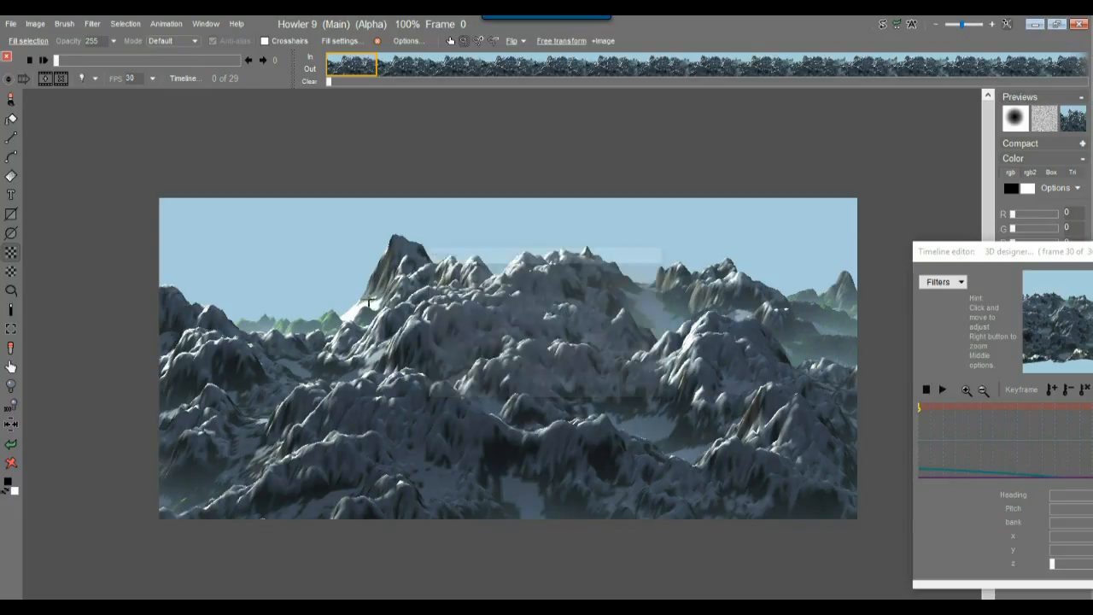
Resize the animation to 960 wide by 440 high with Bi-cubic+ scaling.
left_click(40, 24)
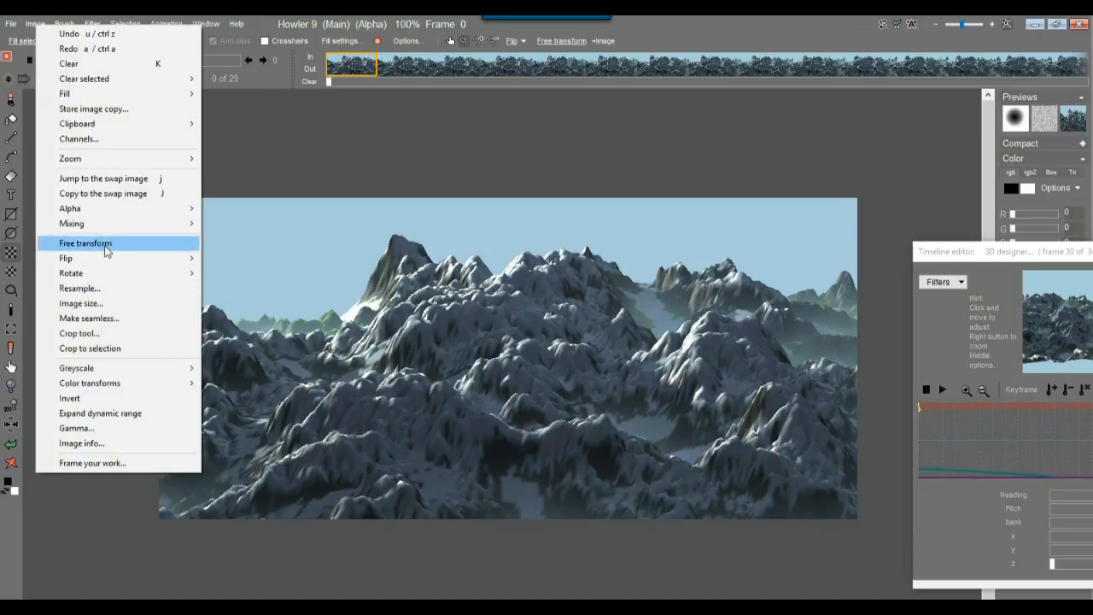
left_click(111, 291)
left_click_drag(454, 243, 403, 248)
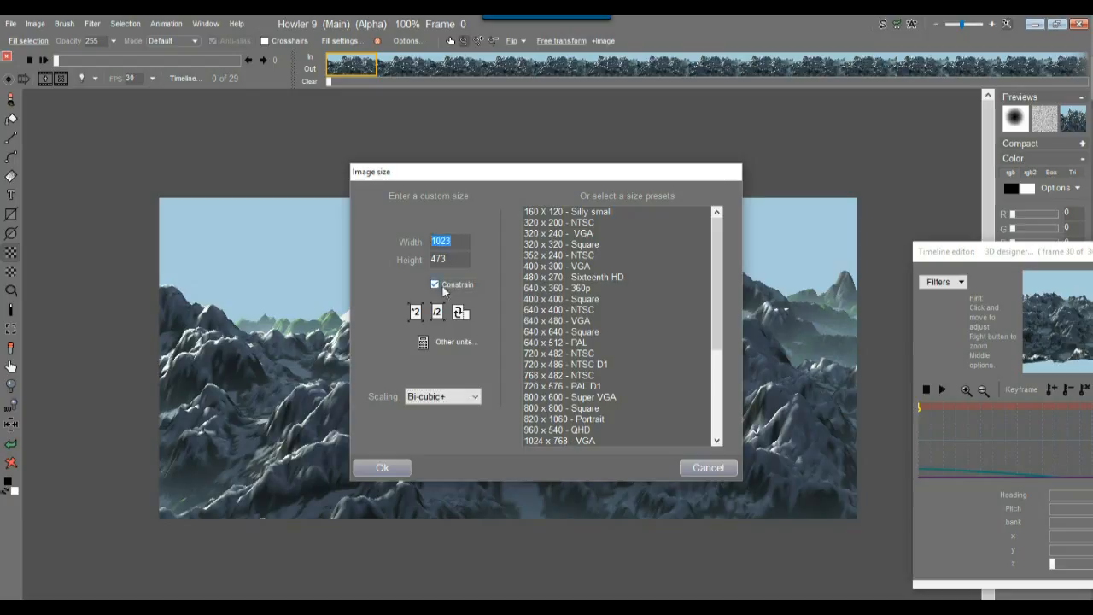
left_click(458, 243)
type("960")
type("440")
left_click(383, 469)
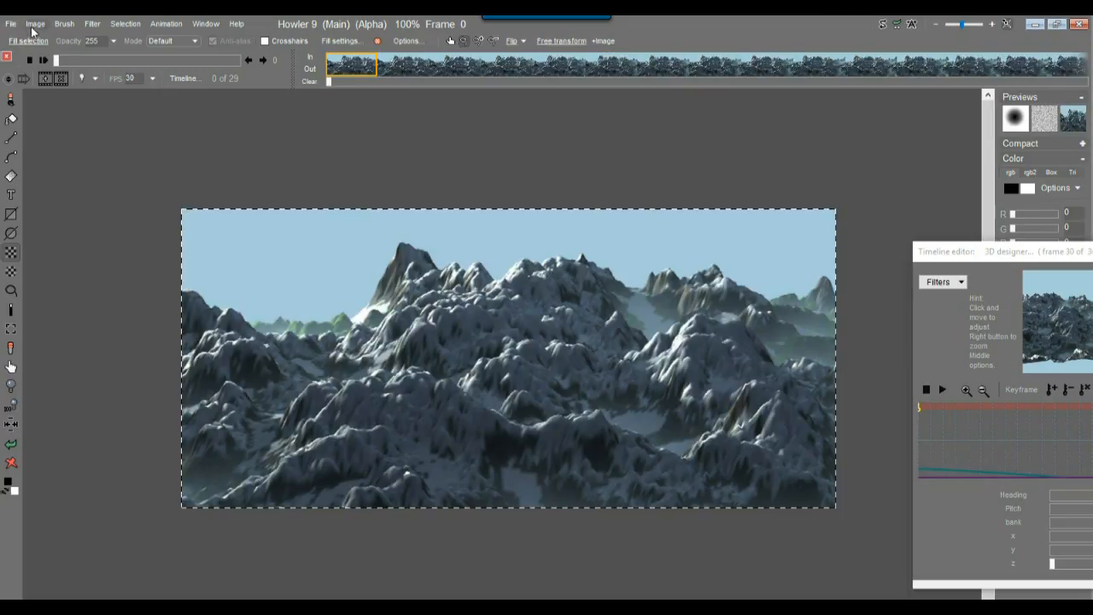
Clear the alpha selection, then play and stop the resized animation.
left_click(125, 23)
left_click(171, 27)
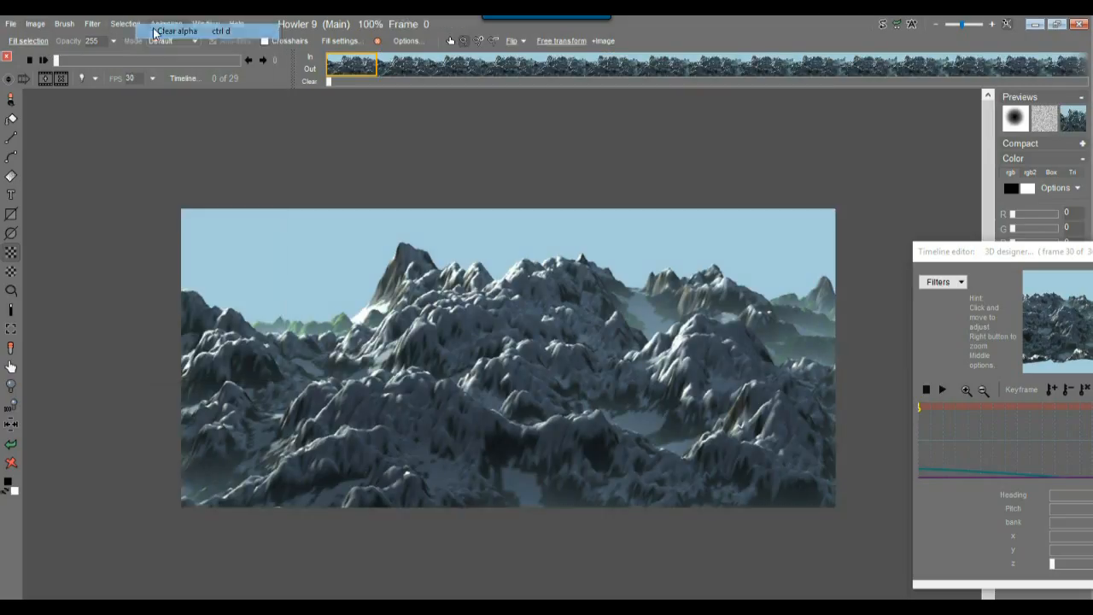
left_click(44, 60)
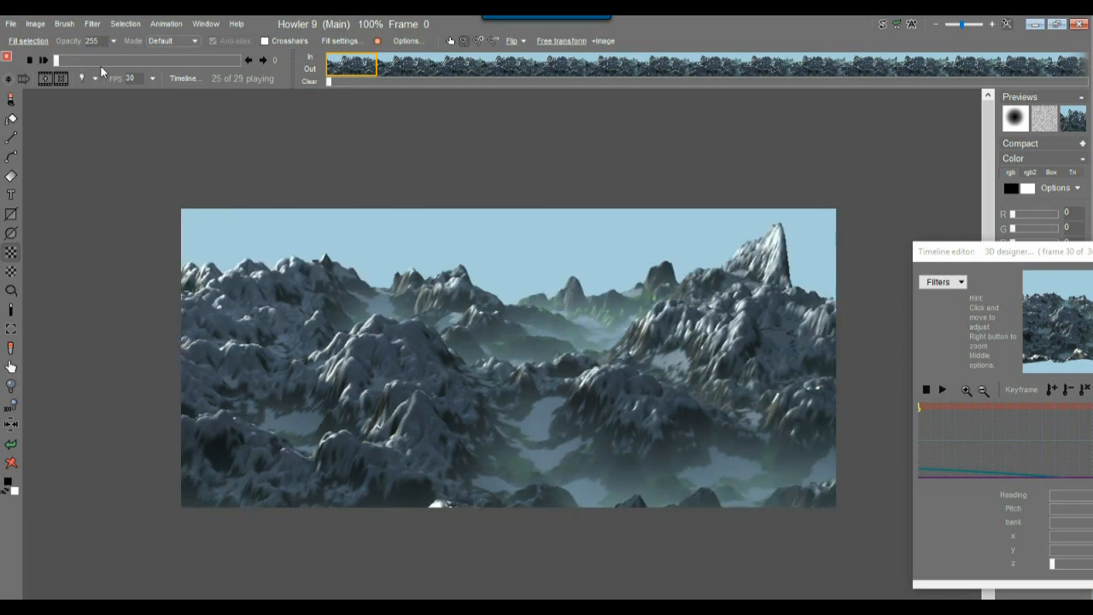
left_click(29, 59)
Store a copy of the animation and place its preview window in the empty area beside the image.
left_click(168, 24)
mouse_move(247, 75)
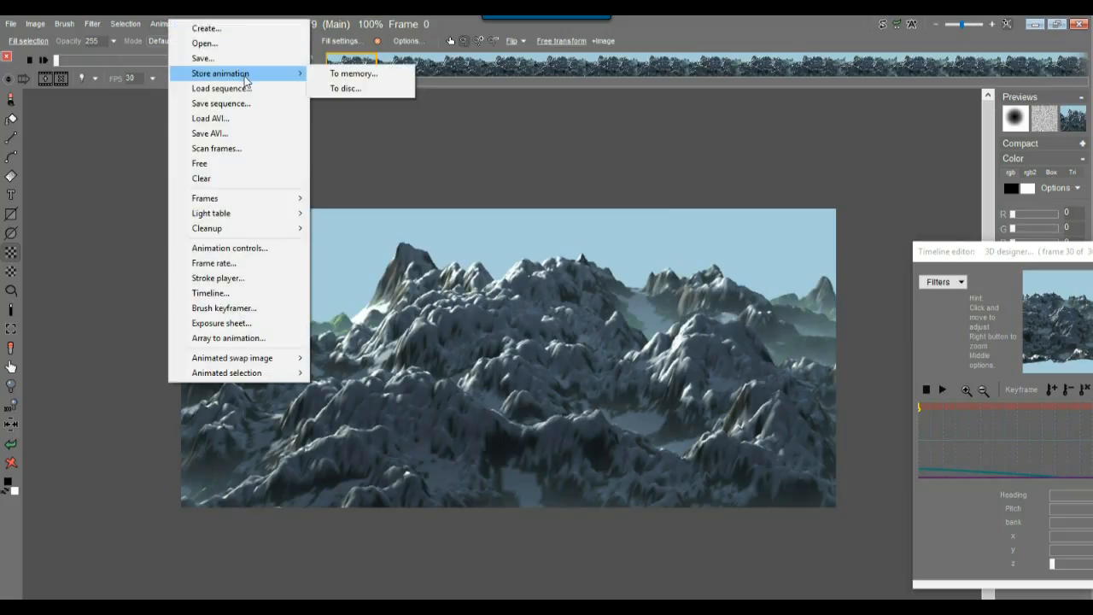
left_click(358, 94)
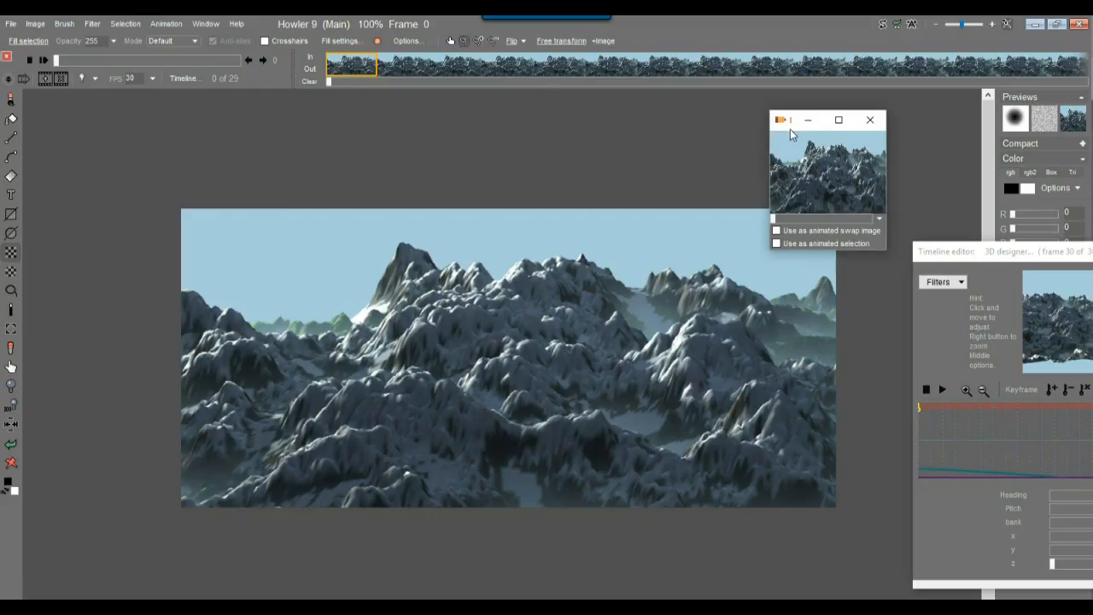
left_click_drag(790, 129, 64, 137)
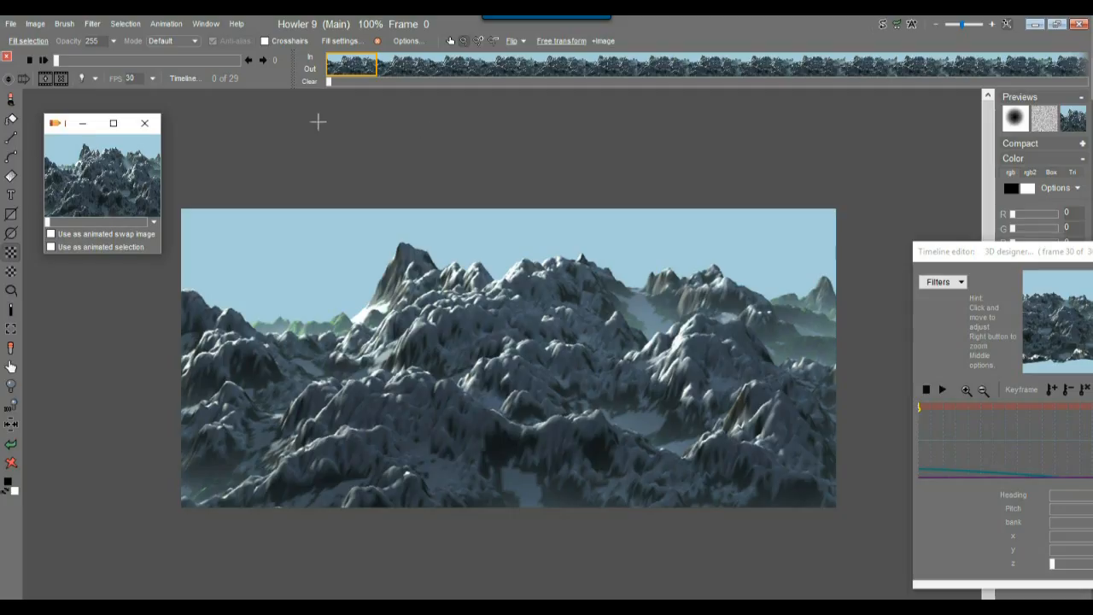
Open the motion prediction module, move its window off the middle of the image, and enable Dry run for extrapolating frames.
left_click(88, 25)
mouse_move(140, 248)
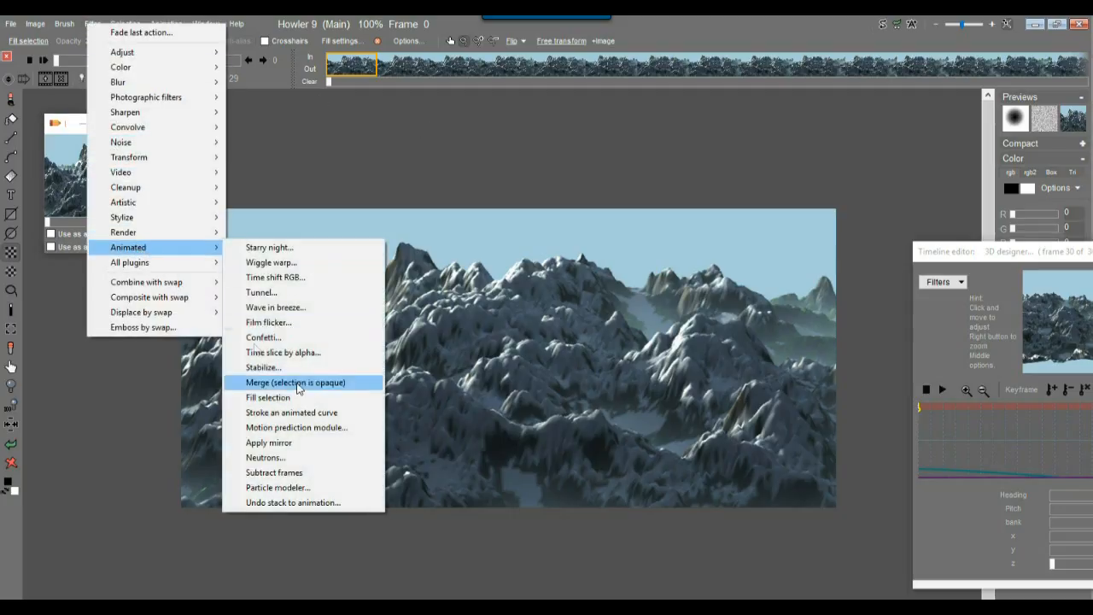
left_click(302, 430)
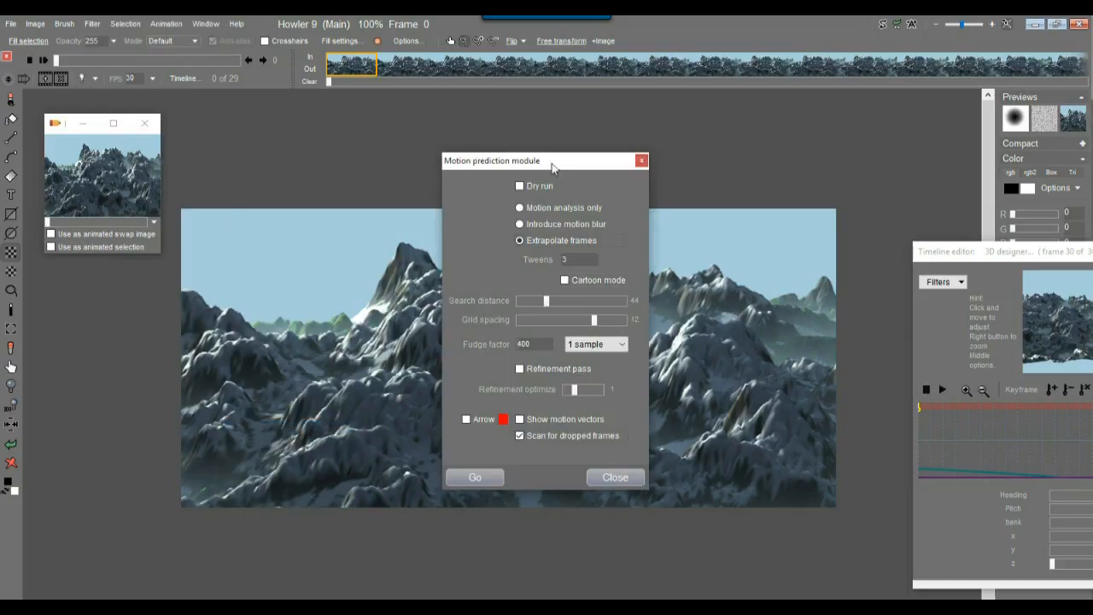
left_click_drag(552, 167, 194, 142)
left_click(160, 161)
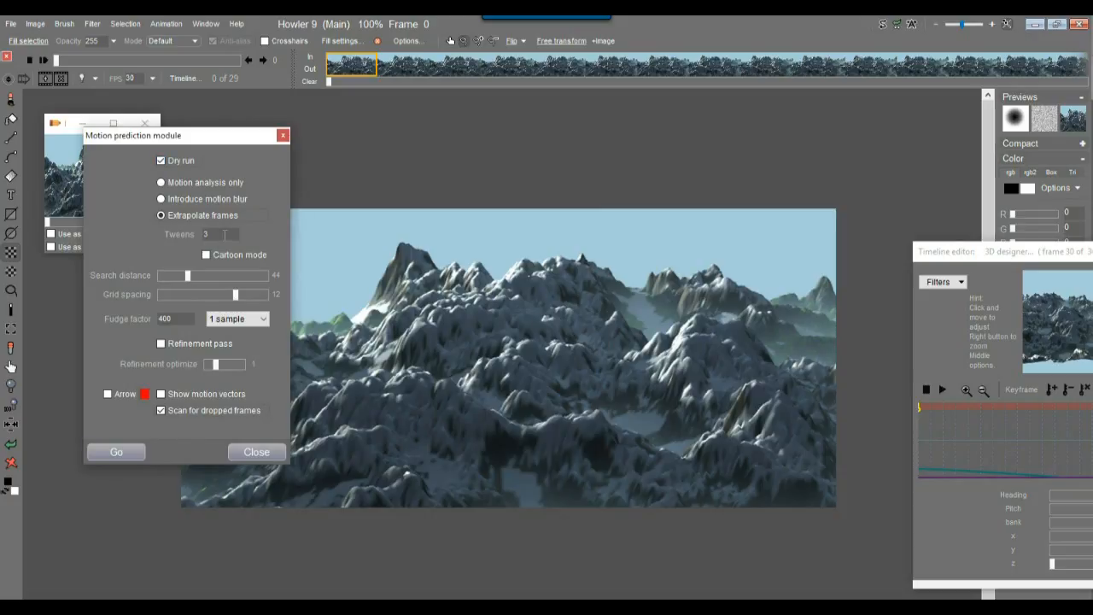
Set 7 tweens, a search distance of 130 and a fudge factor of 1, then perform a dry run and accept creating the frames.
type("1")
left_click_drag(191, 275, 239, 293)
left_click(160, 344)
left_click(116, 451)
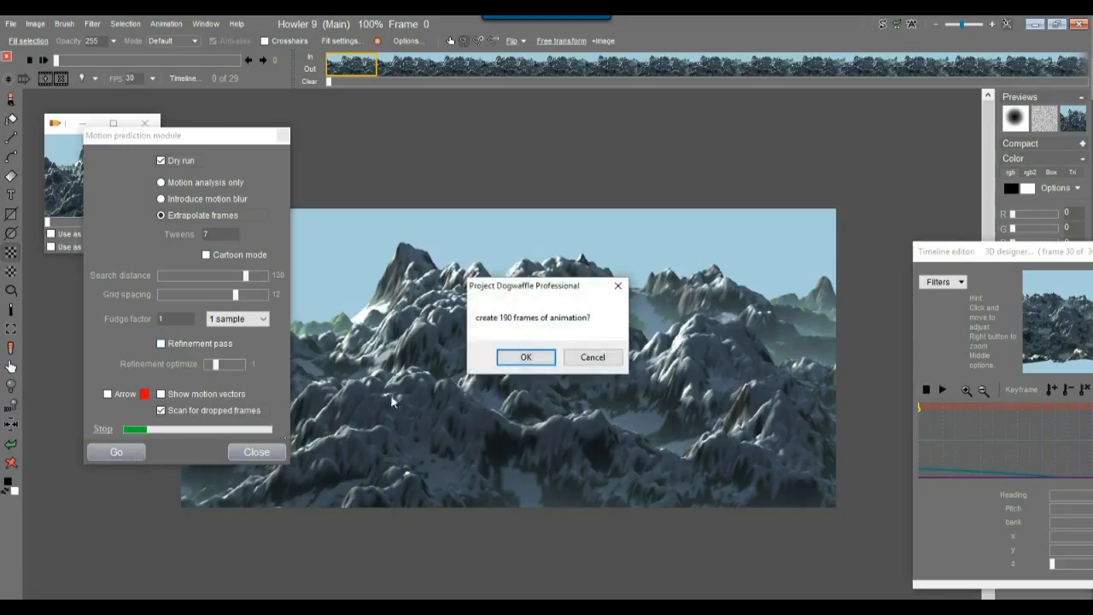
left_click(526, 357)
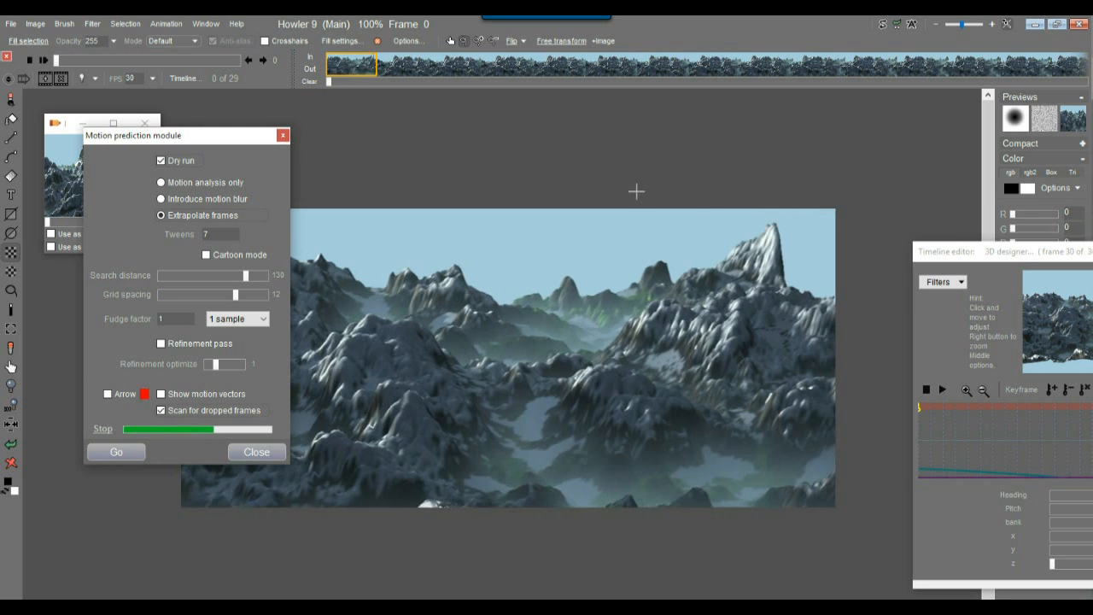
Move the motion prediction window clear of the stored copy, set the tweens to 9, and repeat the dry run.
left_click_drag(158, 139, 802, 125)
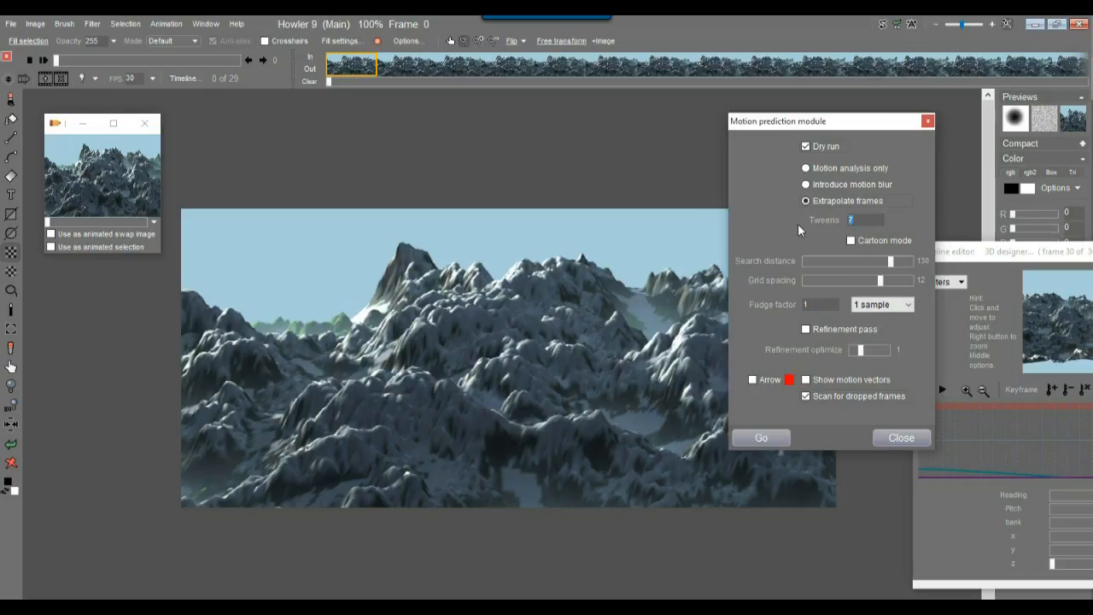
left_click(761, 438)
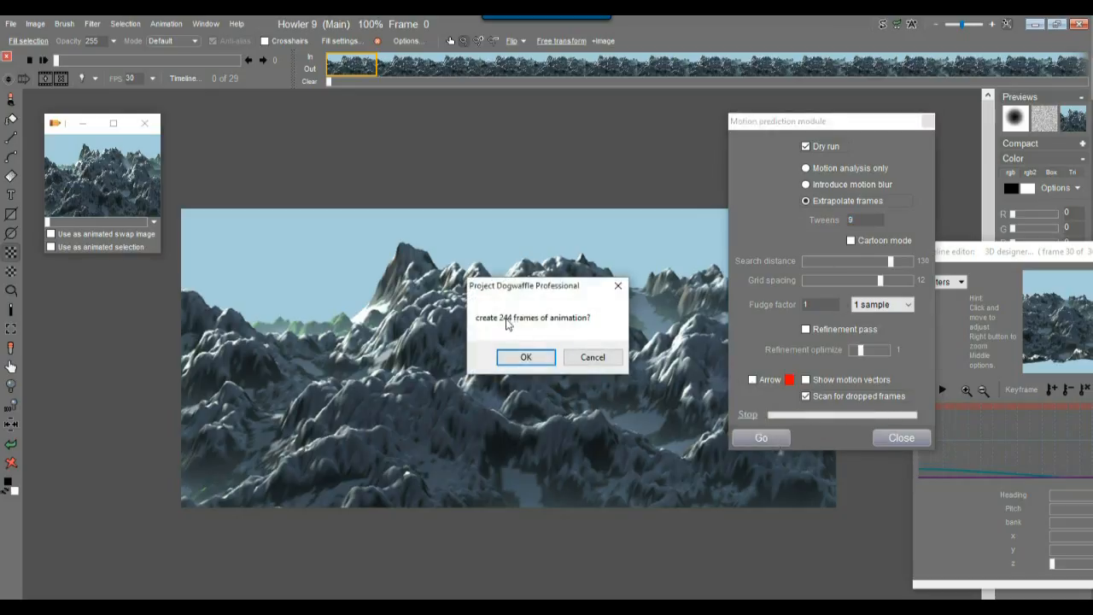
left_click(532, 358)
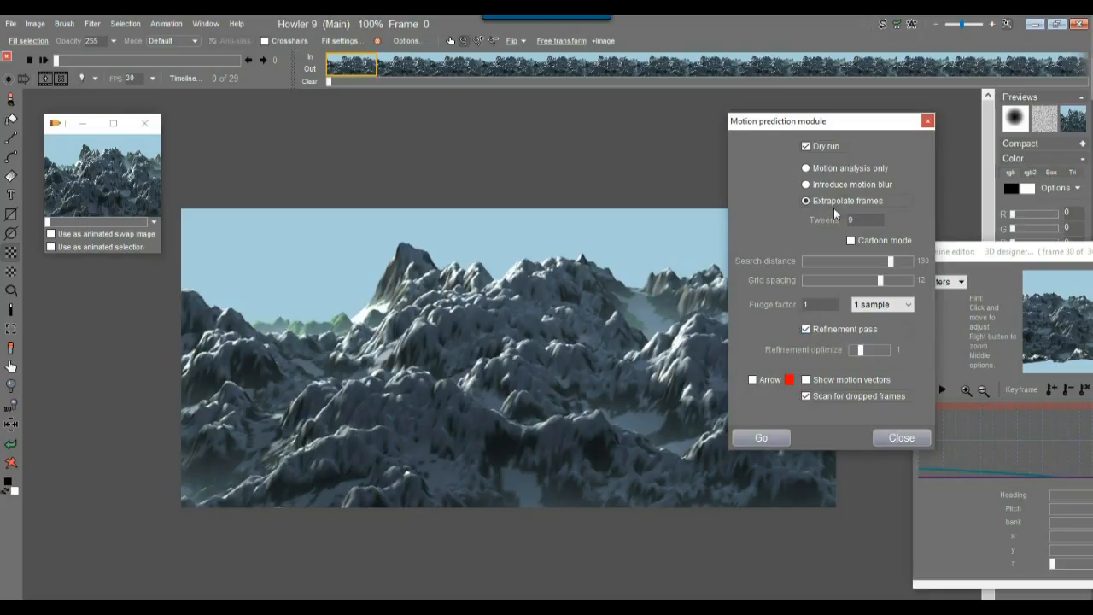
Turn off Dry run and Refinement pass, then generate the extrapolated in-between frames for the animation.
left_click(824, 148)
left_click(805, 330)
left_click(779, 438)
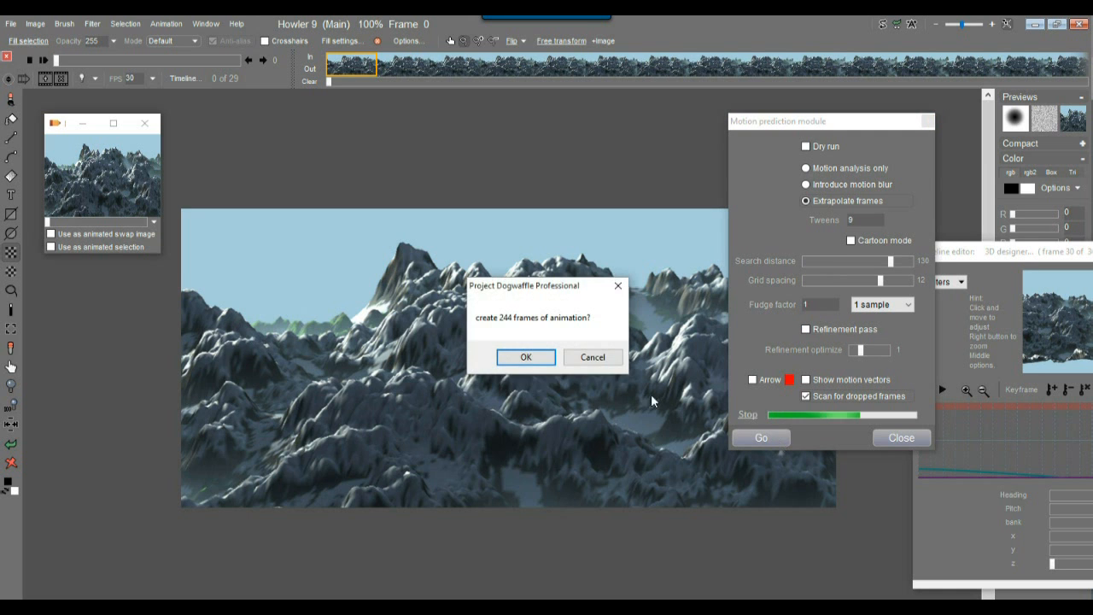
left_click(526, 357)
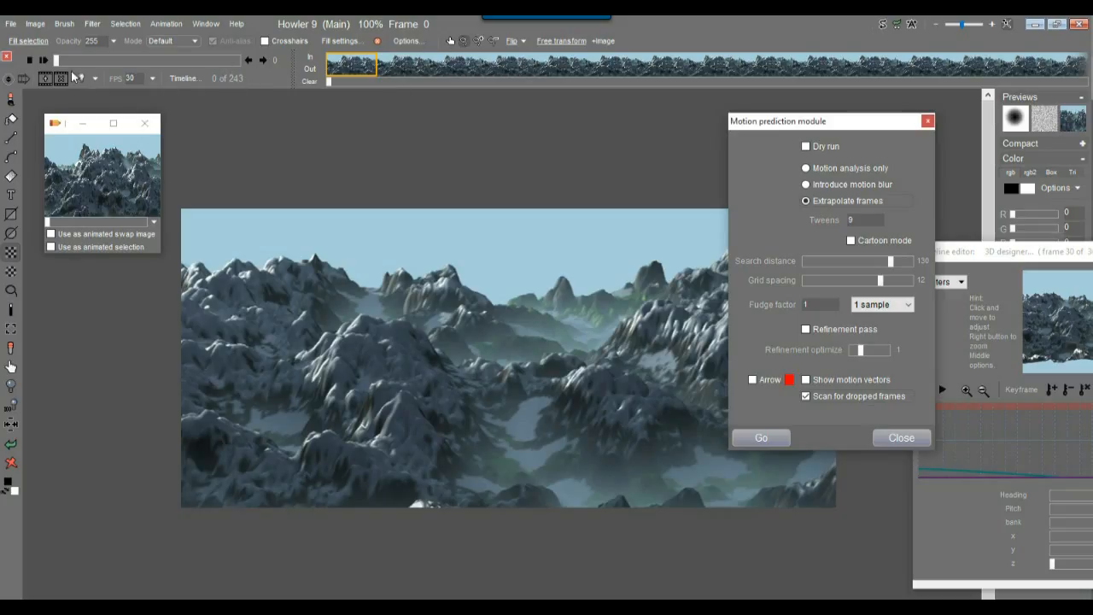
Delete frame 0 at the start of the extrapolated animation.
mouse_move(57, 61)
left_mouse_down()
mouse_move(67, 62)
mouse_move(55, 62)
left_mouse_up()
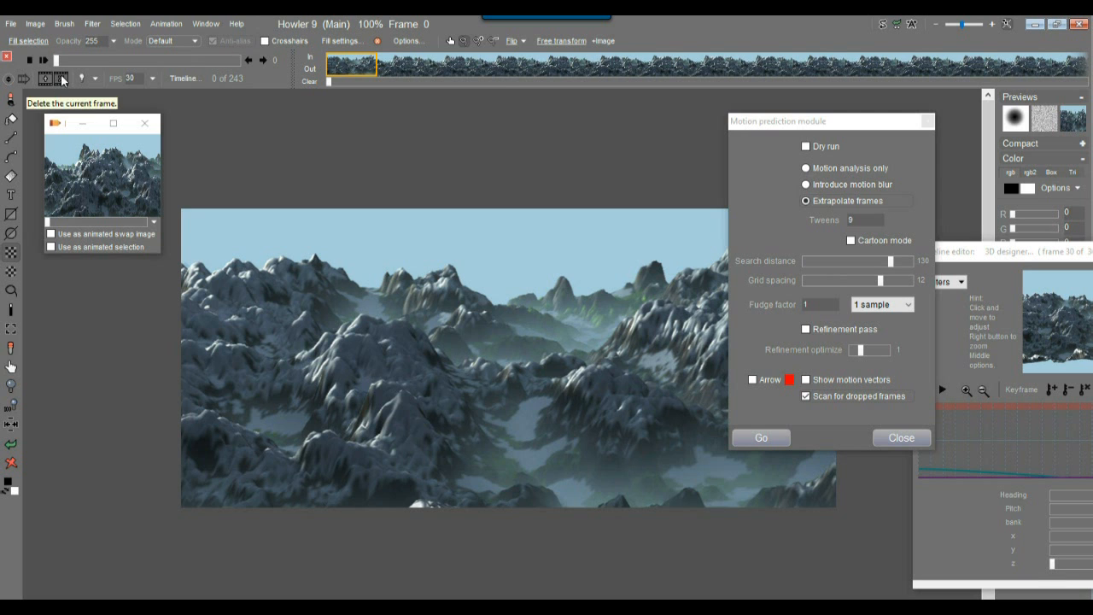
left_click(58, 80)
left_click_drag(58, 61, 35, 61)
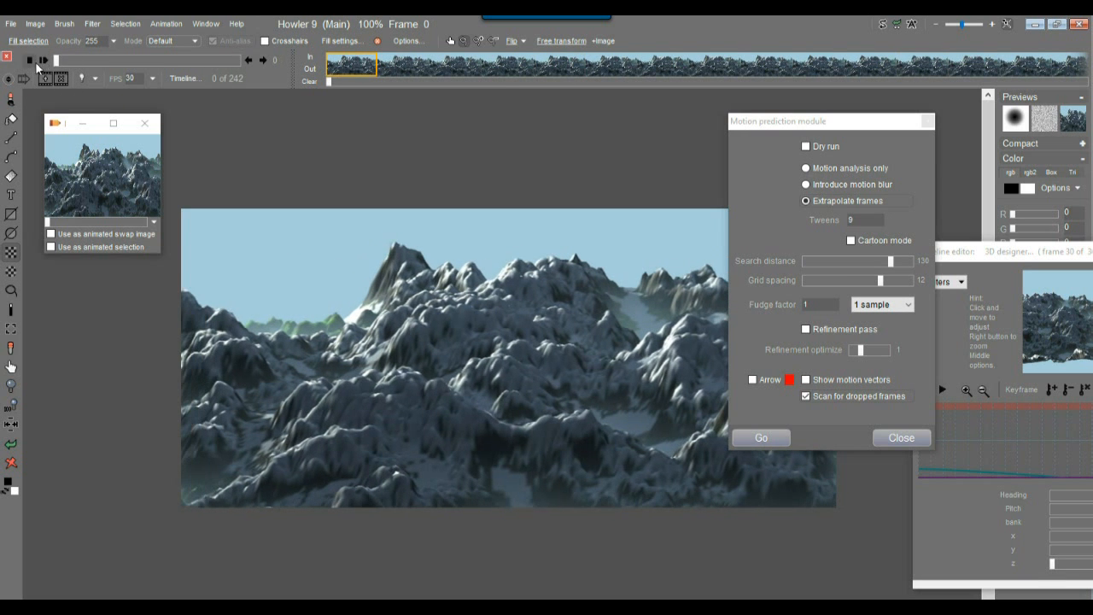
Play the extrapolated animation, examine the terrain and image borders up close for artifacts, and stop at frame 20.
left_click(45, 59)
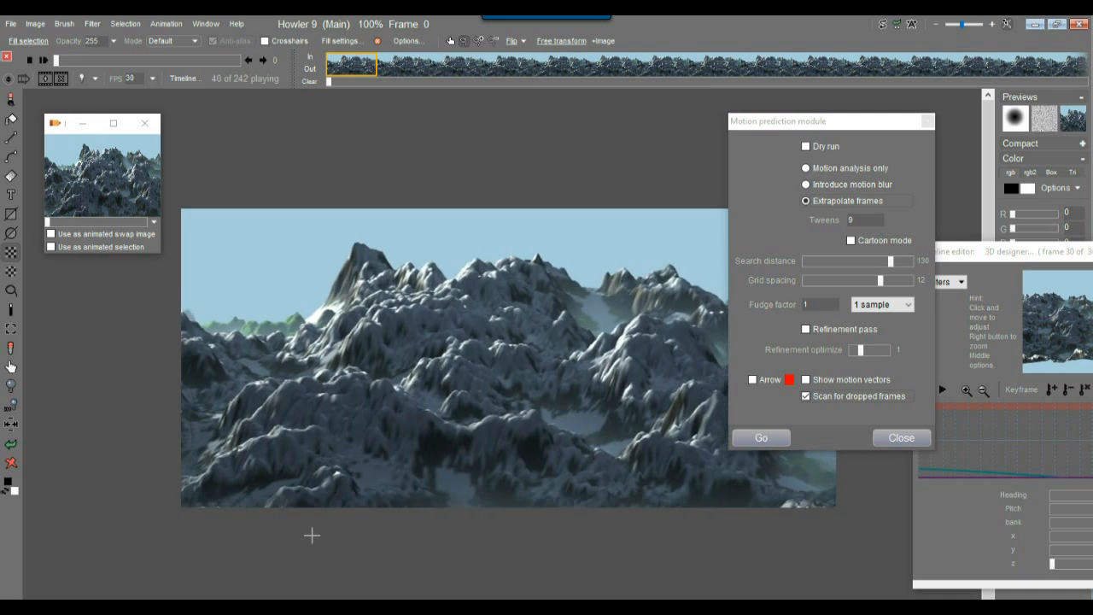
scroll(324, 425, "up", 5)
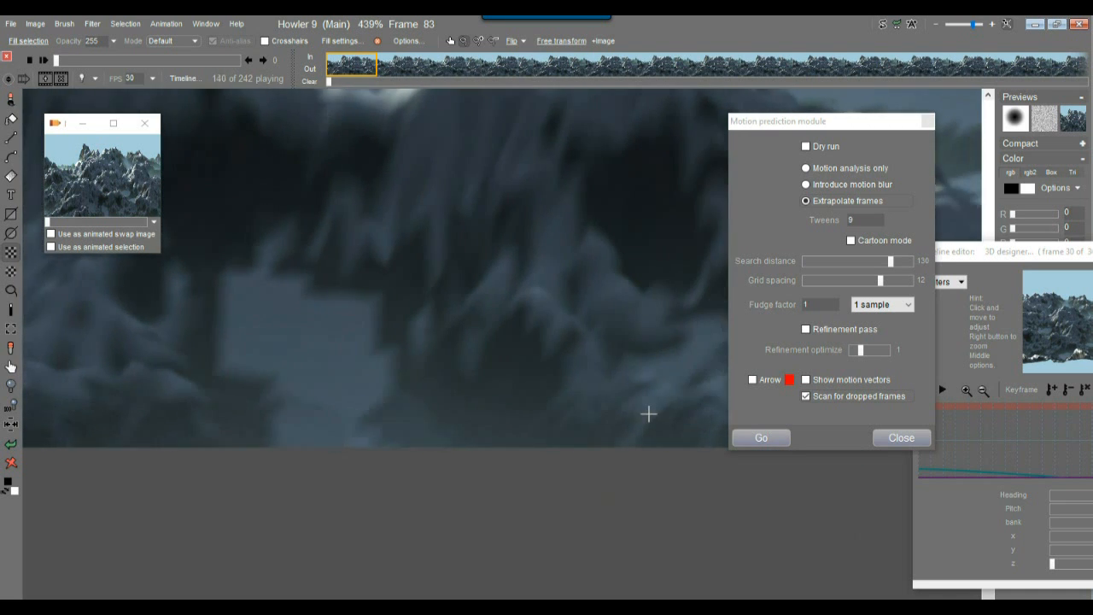
scroll(511, 430, "down", 1)
scroll(504, 435, "down", 4)
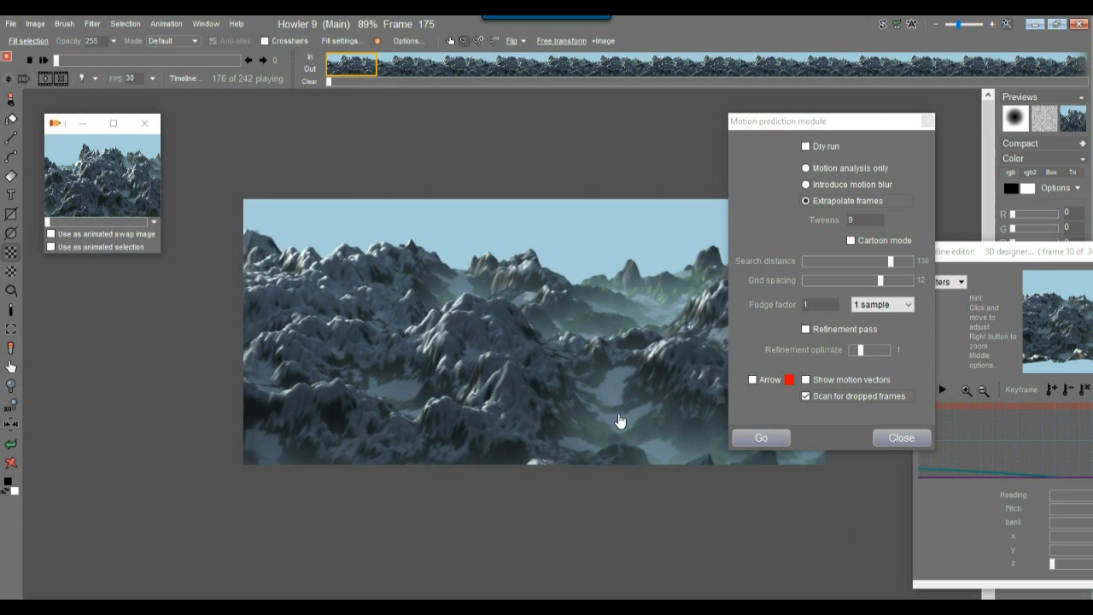
scroll(337, 402, "up", 6)
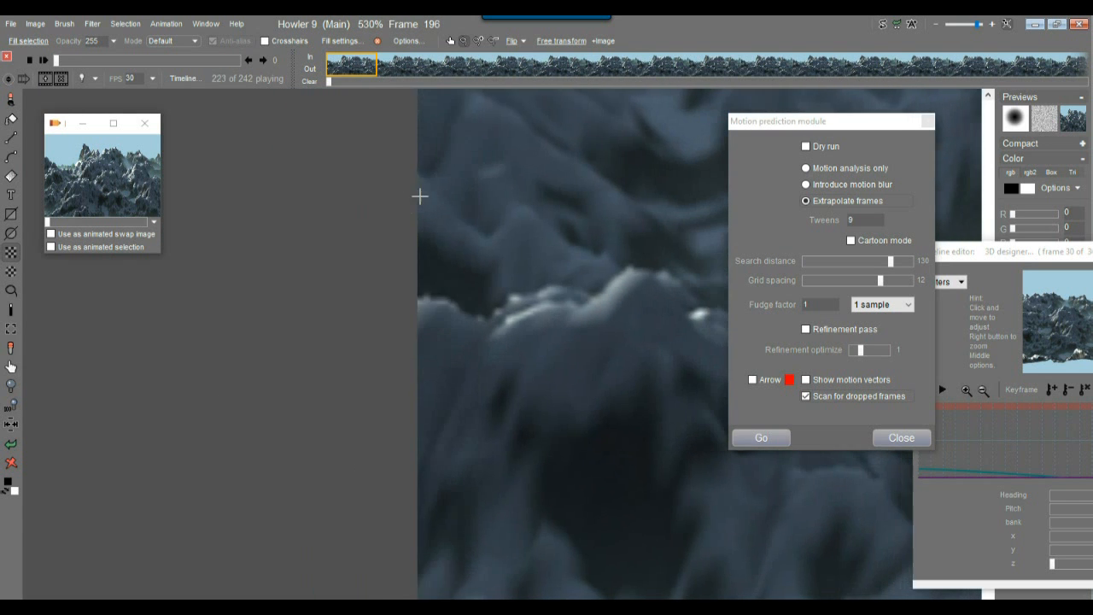
scroll(505, 342, "down", 6)
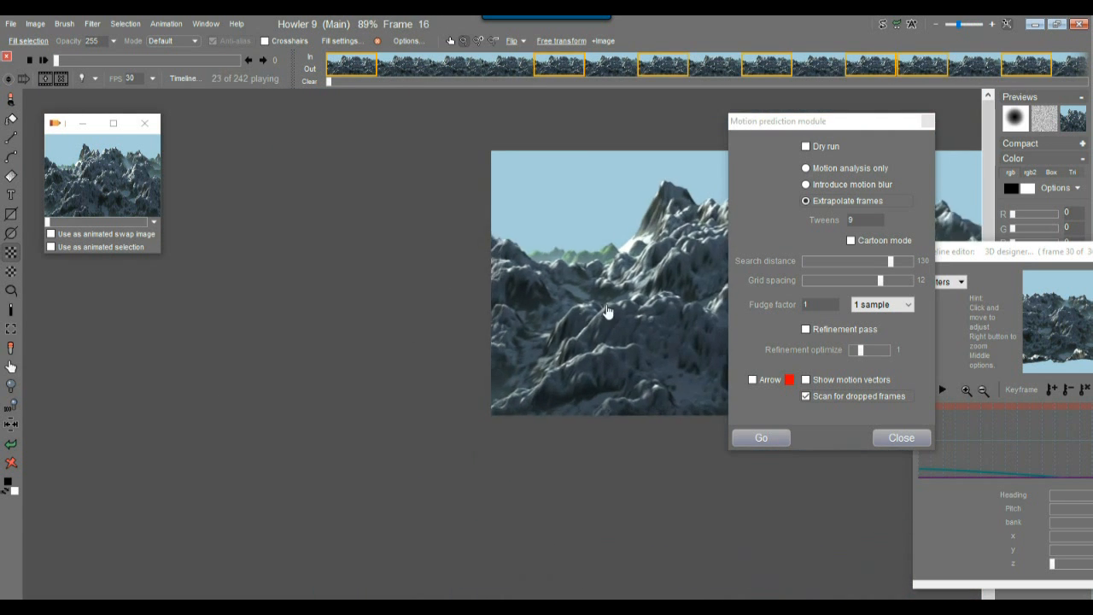
middle_click_drag(491, 308, 534, 355)
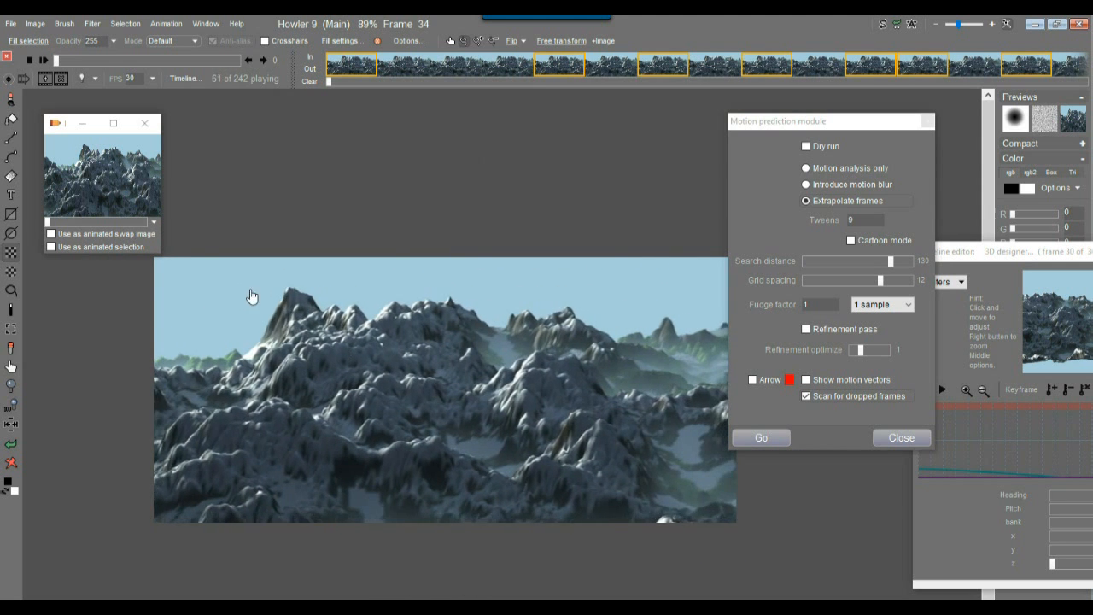
left_click(72, 59)
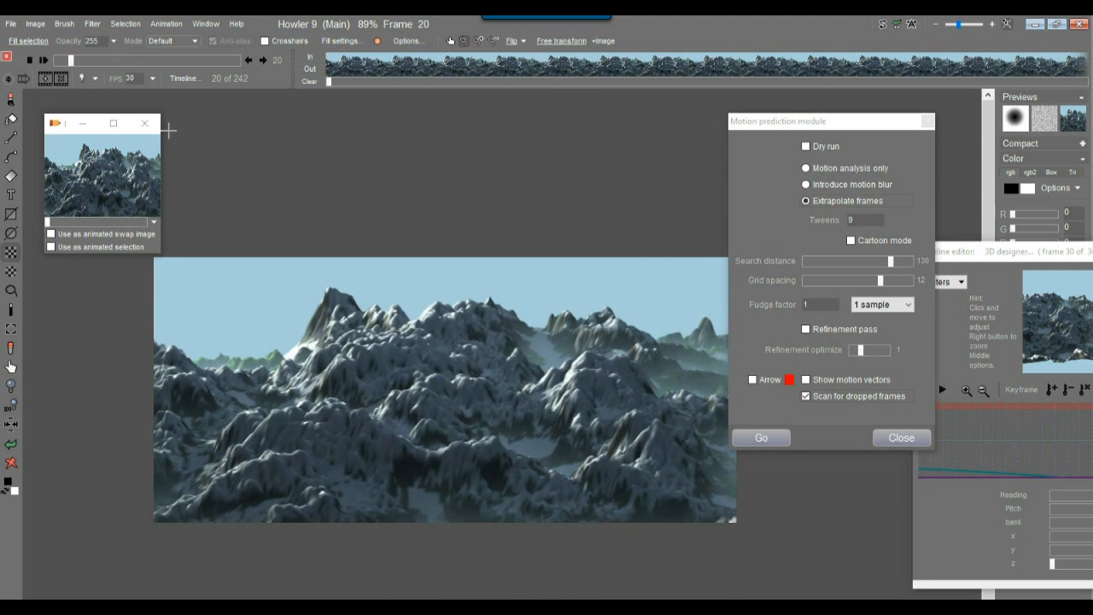
Close the motion prediction module.
left_click(35, 23)
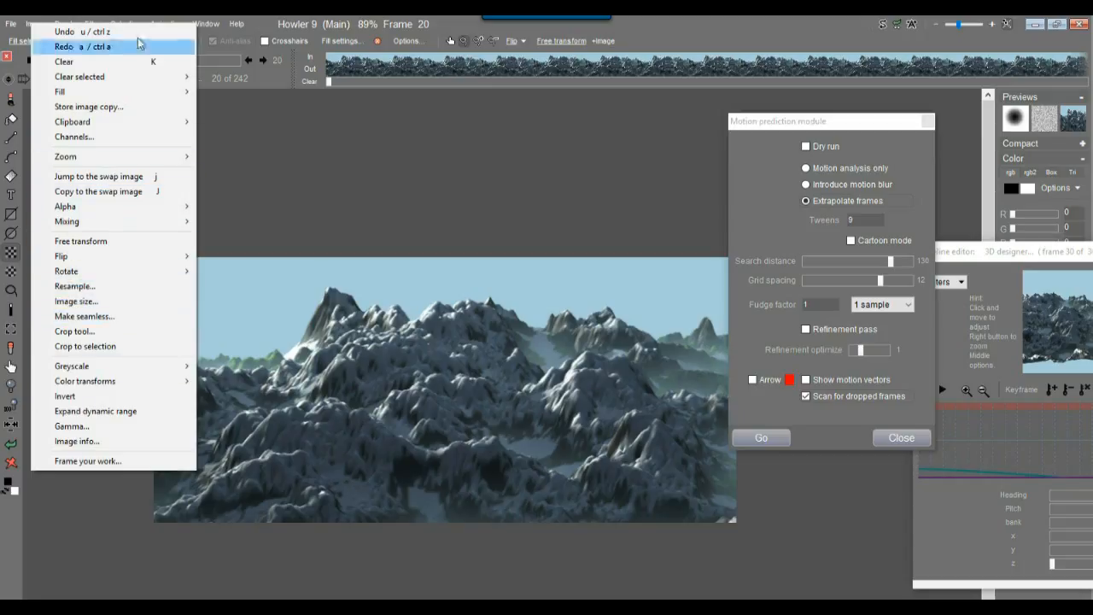
left_click(691, 38)
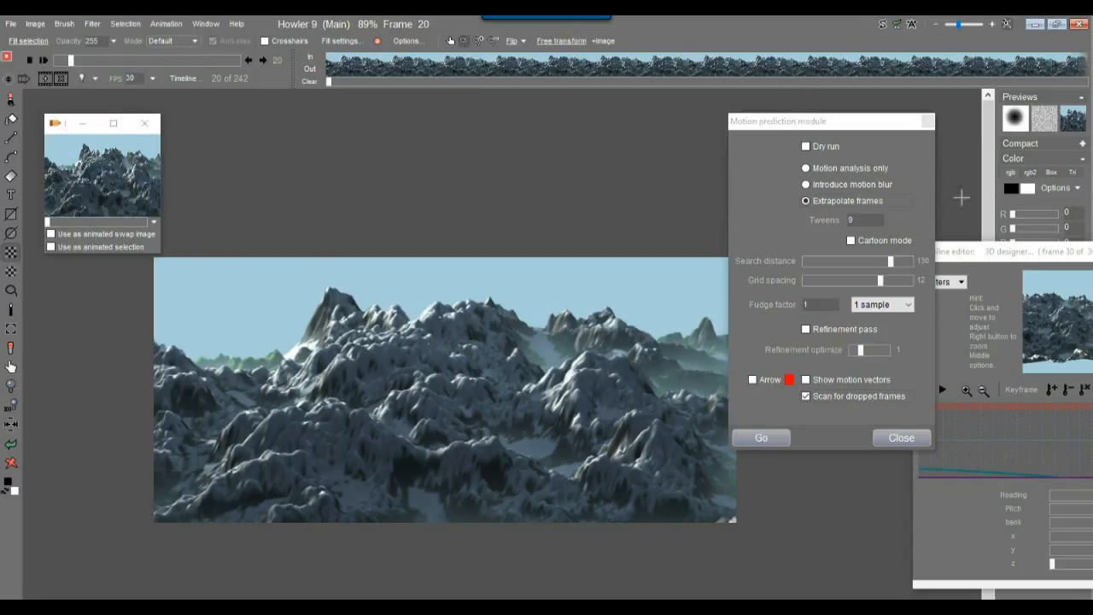
left_click(931, 122)
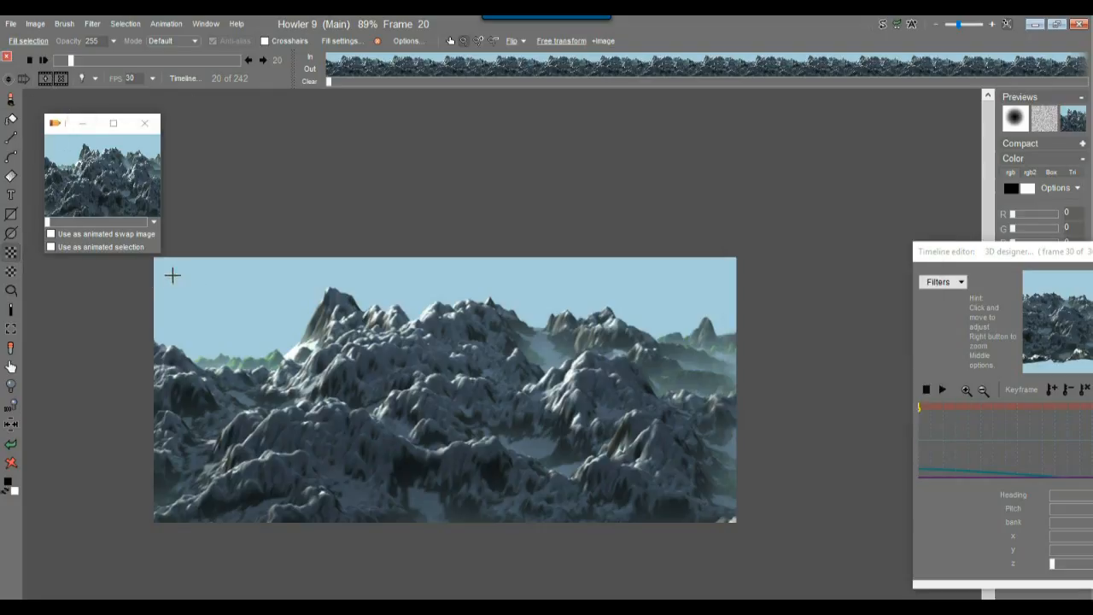
left_click_drag(698, 481, 719, 503)
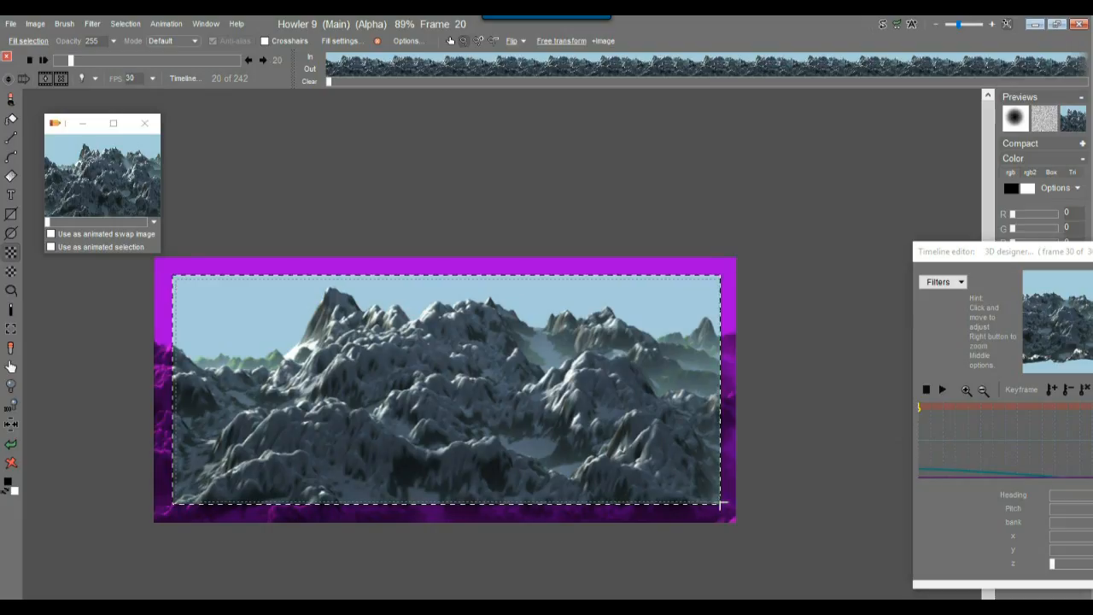
left_click_drag(718, 501, 718, 501)
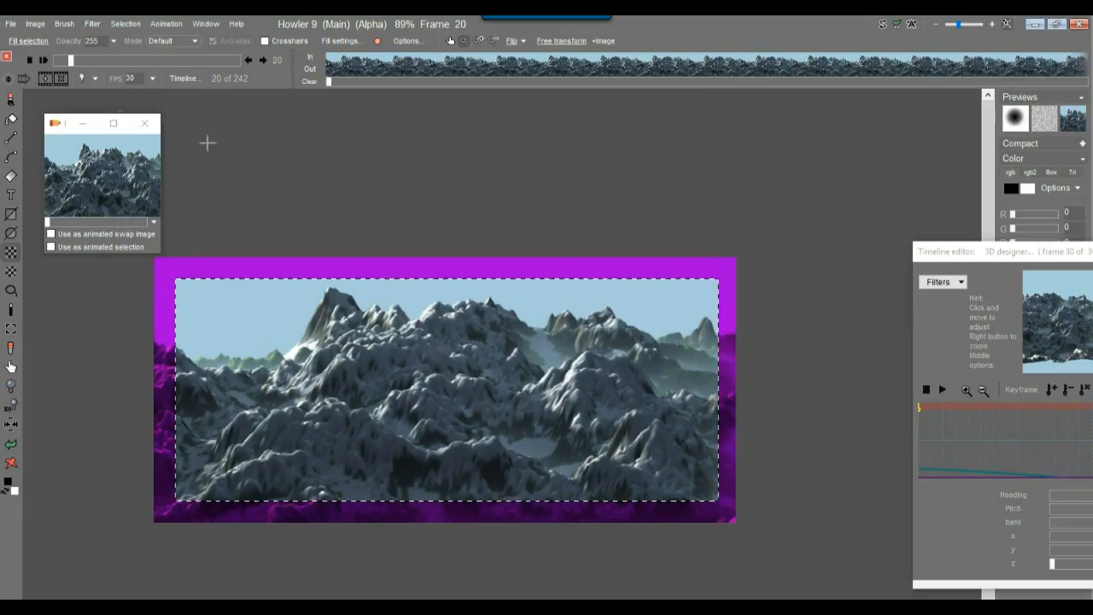
left_click(42, 25)
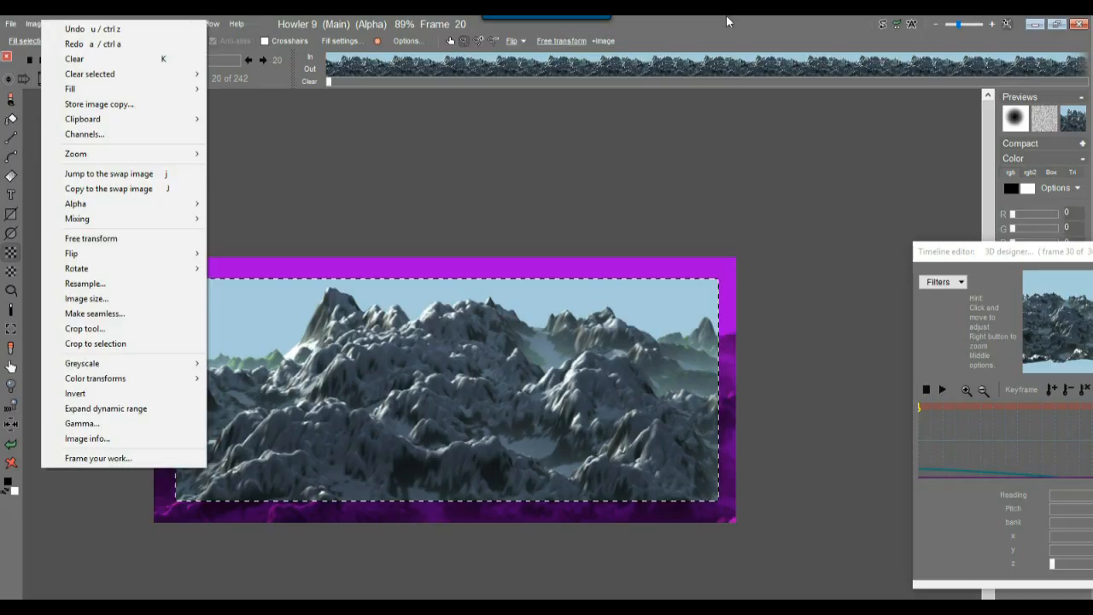
left_click(647, 23)
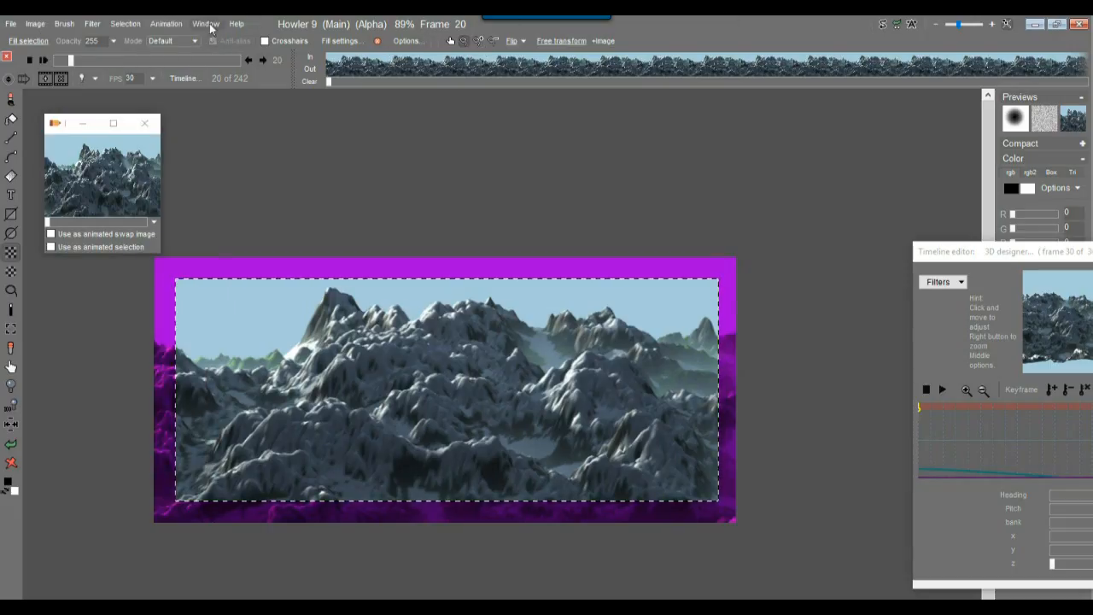
left_click(167, 25)
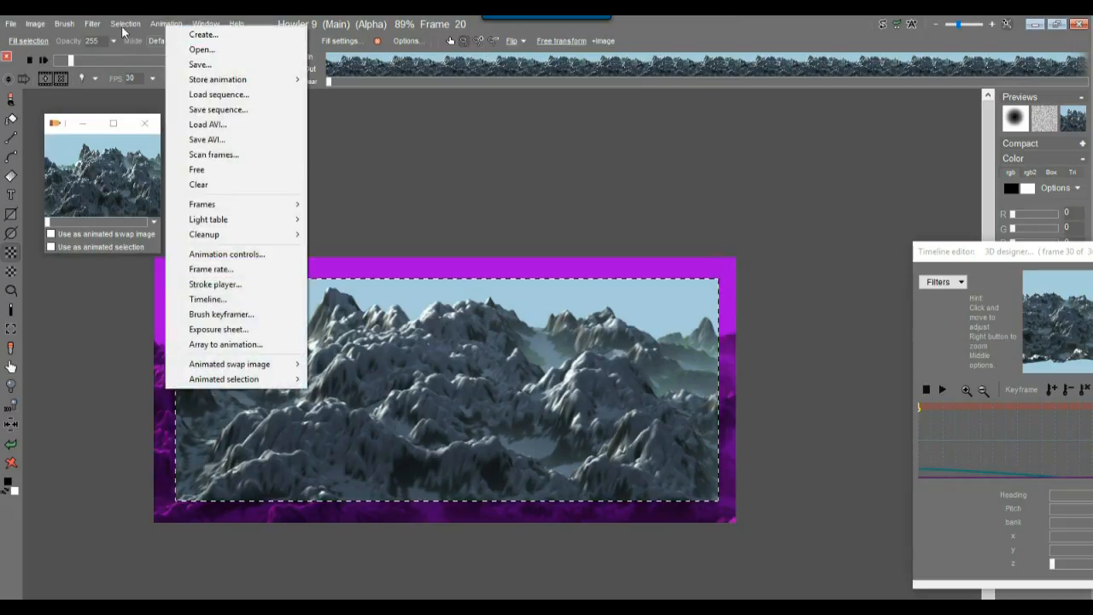
left_click(144, 35)
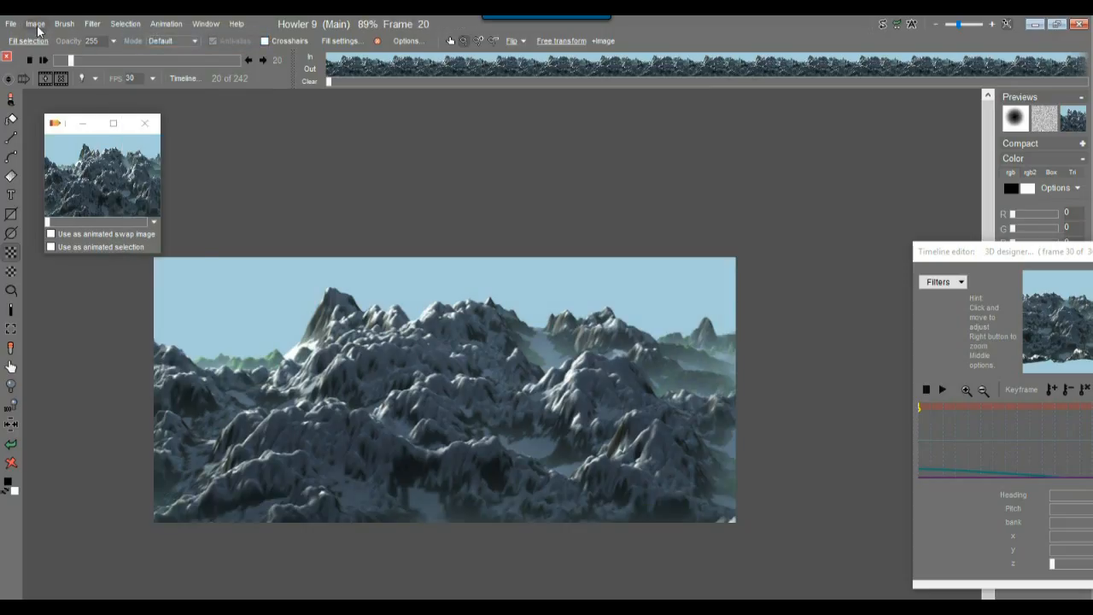
Crop the animation with the Crop tool to a slightly smaller frame, trimming a narrow margin from all four edges.
left_click(35, 24)
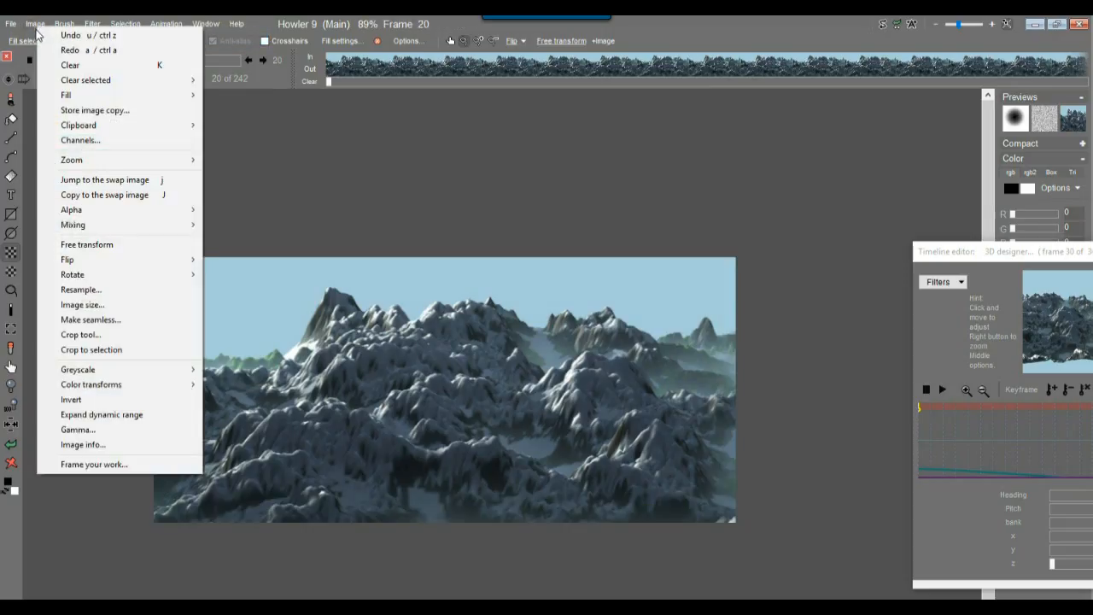
left_click(86, 335)
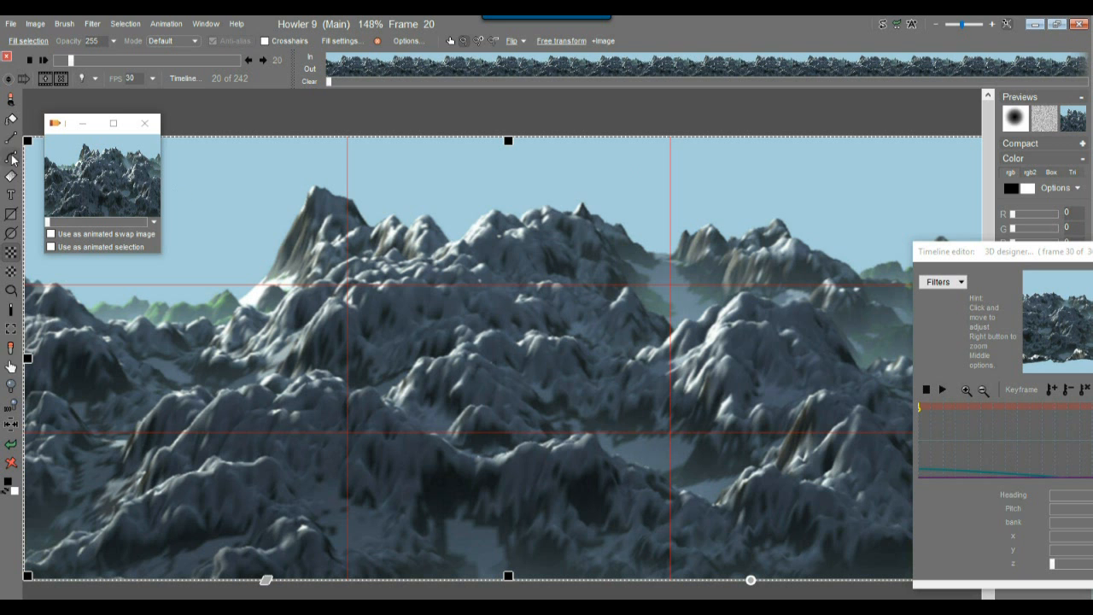
left_click_drag(27, 145, 89, 179)
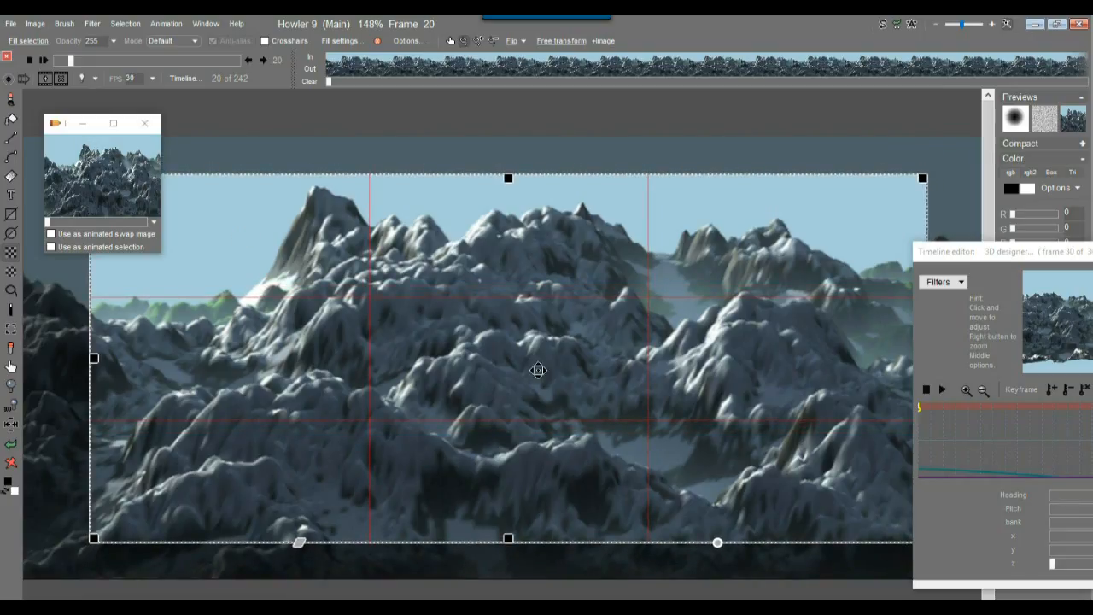
left_click_drag(580, 372, 517, 379)
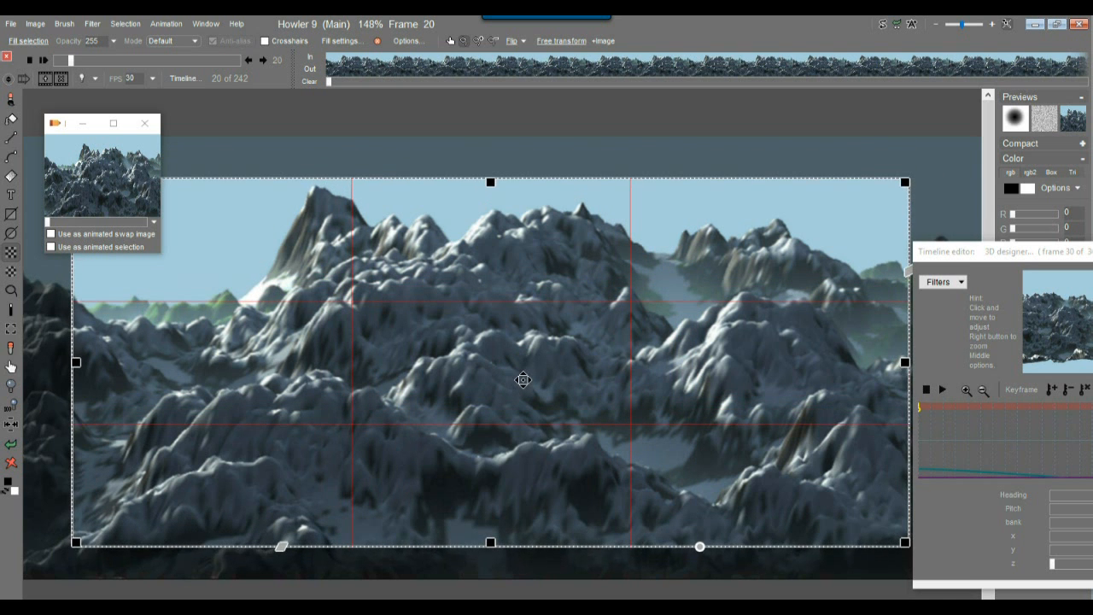
left_click(571, 384)
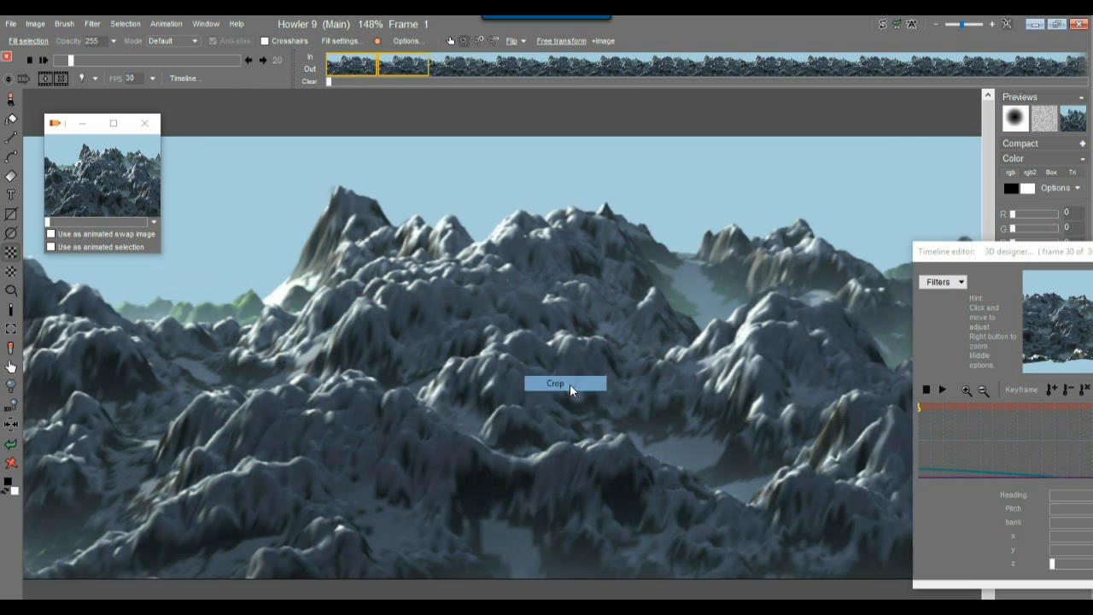